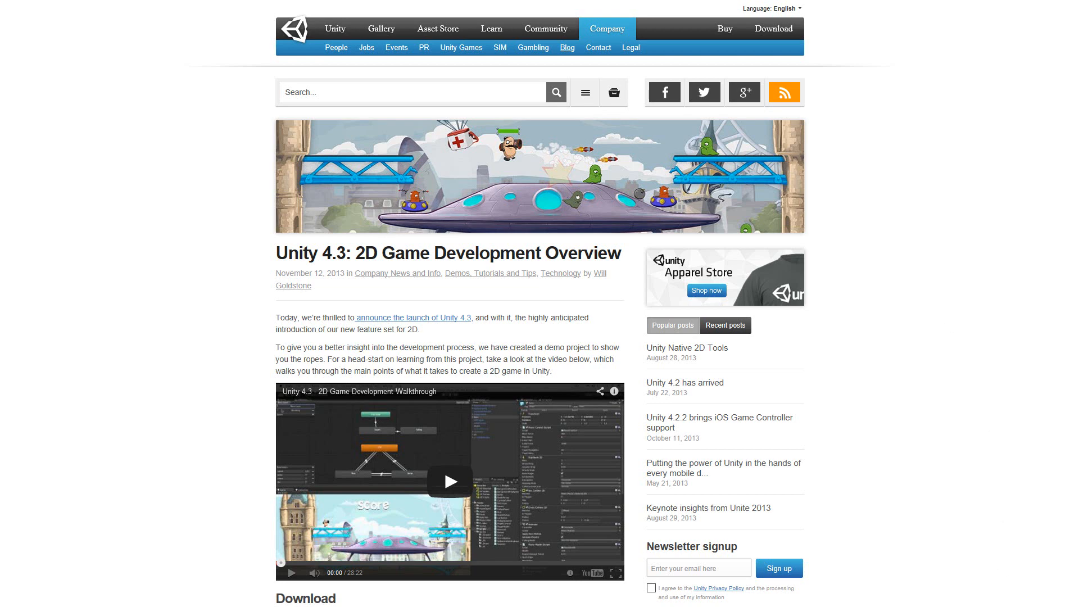
# - Read through the Unity 4.3: 2D Game Development Overview blog post, including the walkthrough video and Download section
pyautogui.scroll(-1, 539, 303)
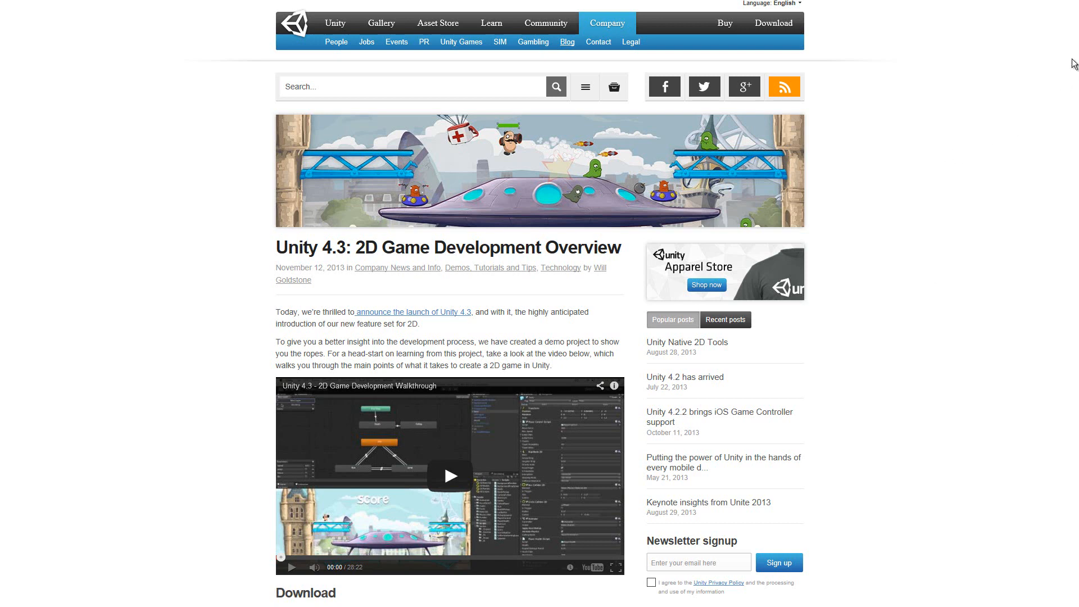
pyautogui.scroll(-1, 539, 303)
pyautogui.scroll(-3, 275, 475)
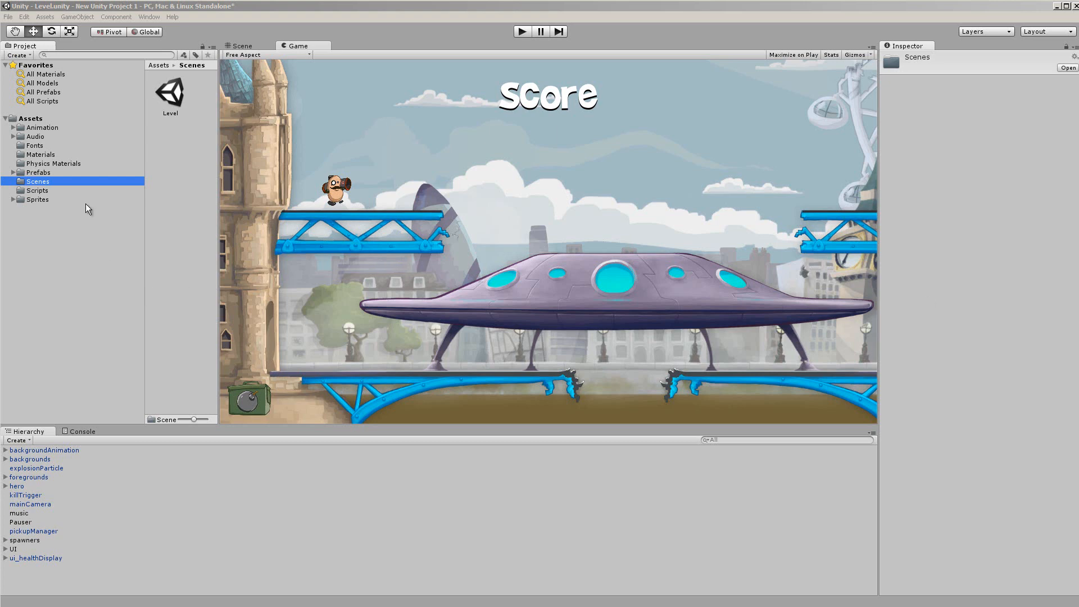
# - Create a new project named New Unity 2d Plateformer with the Unity Projects 02 2D Platformer package and 2D defaults
pyautogui.click(6, 16)
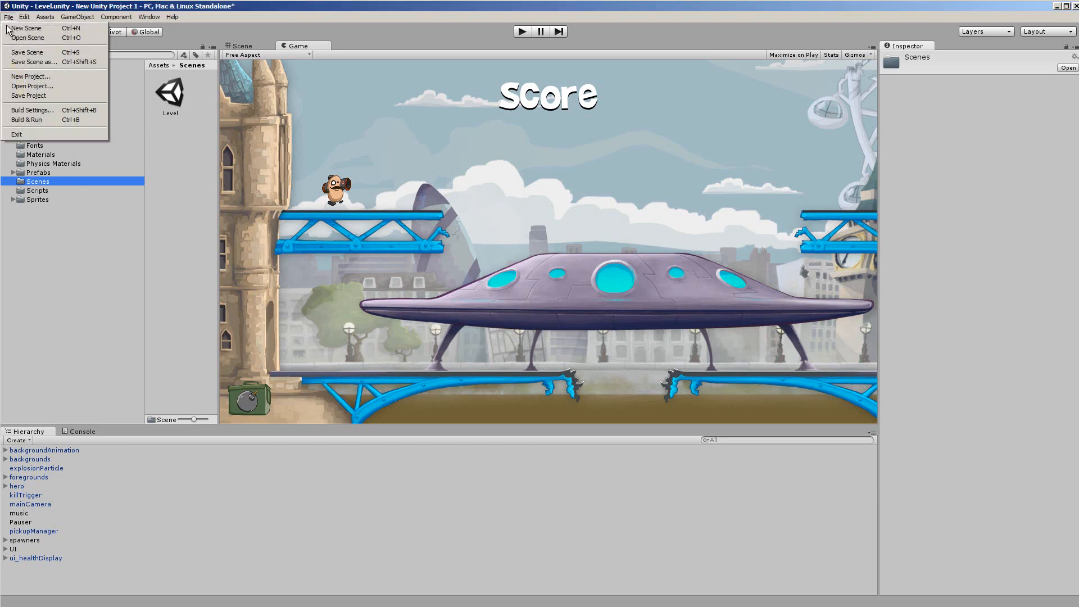
pyautogui.click(32, 77)
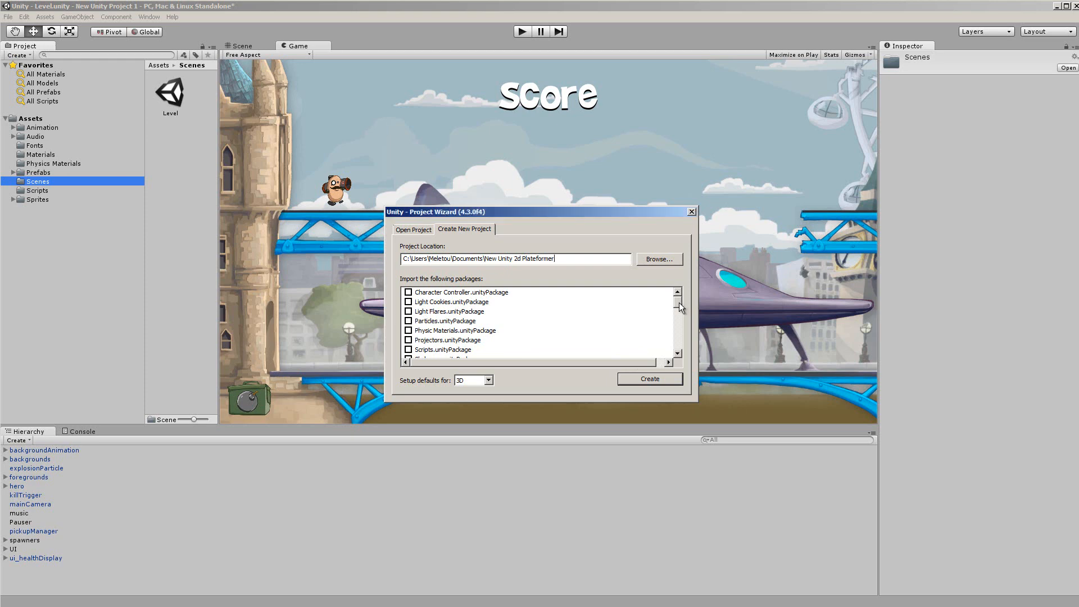
pyautogui.moveTo(680, 306); pyautogui.dragTo(679, 339)
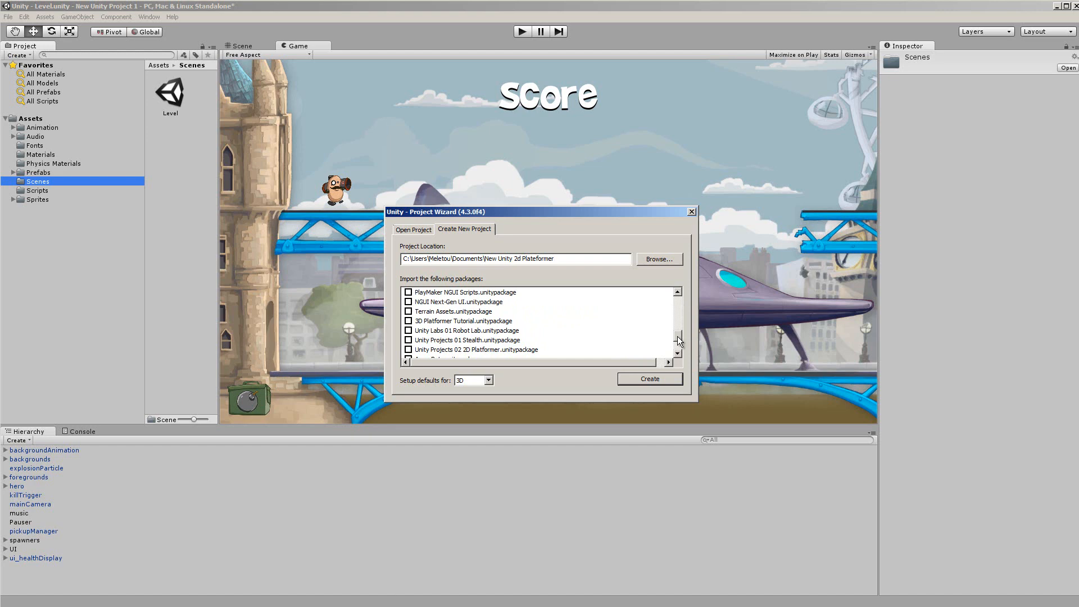
pyautogui.click(408, 349)
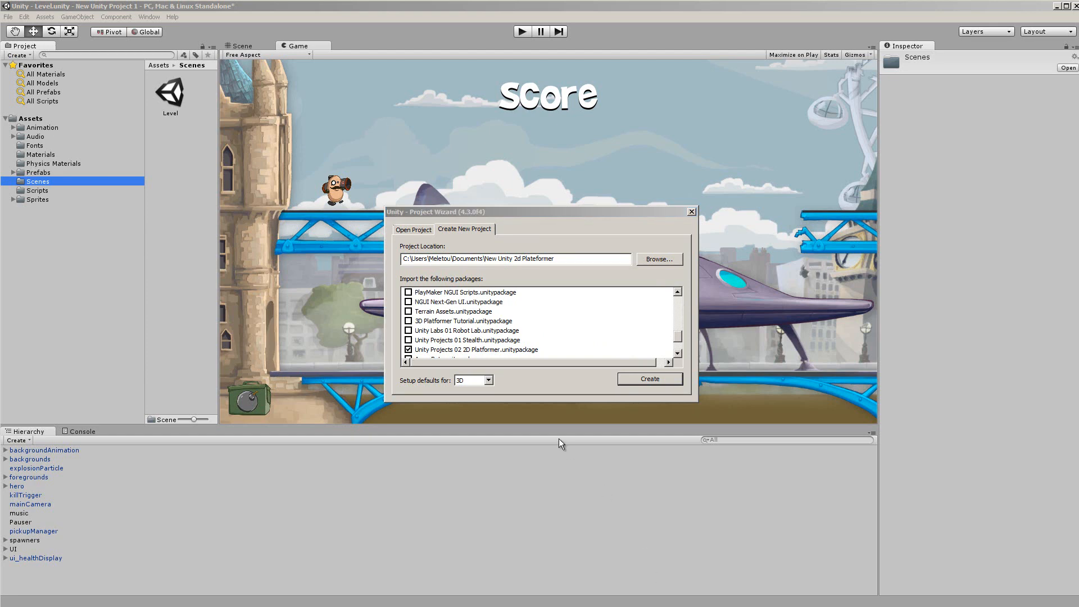
pyautogui.click(490, 380)
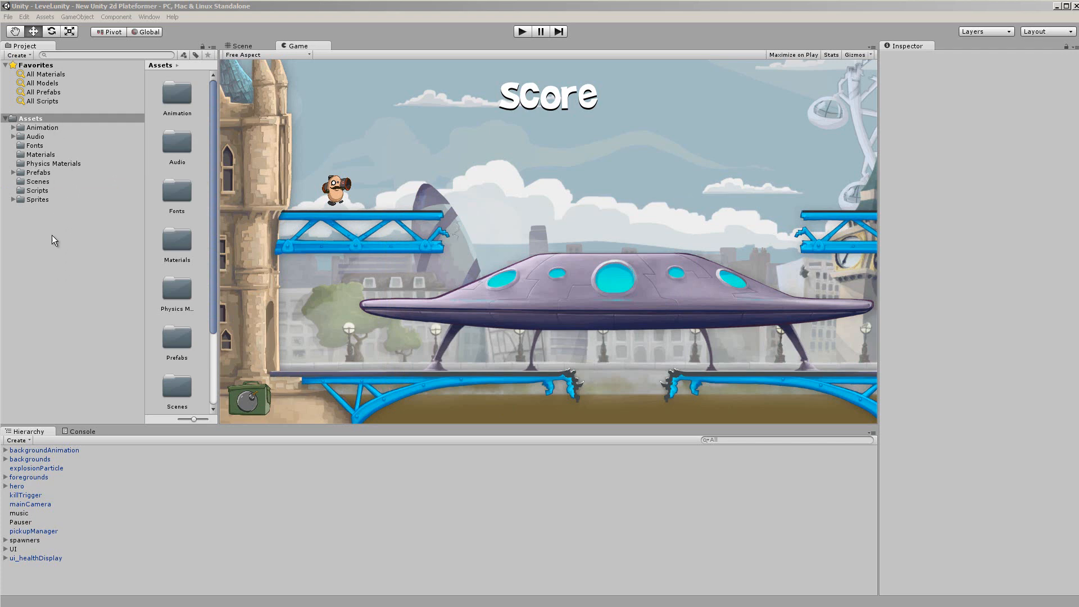
# - Select the Level scene in the Scenes folder and compare its Scene view in 3D and 2D modes
pyautogui.click(22, 182)
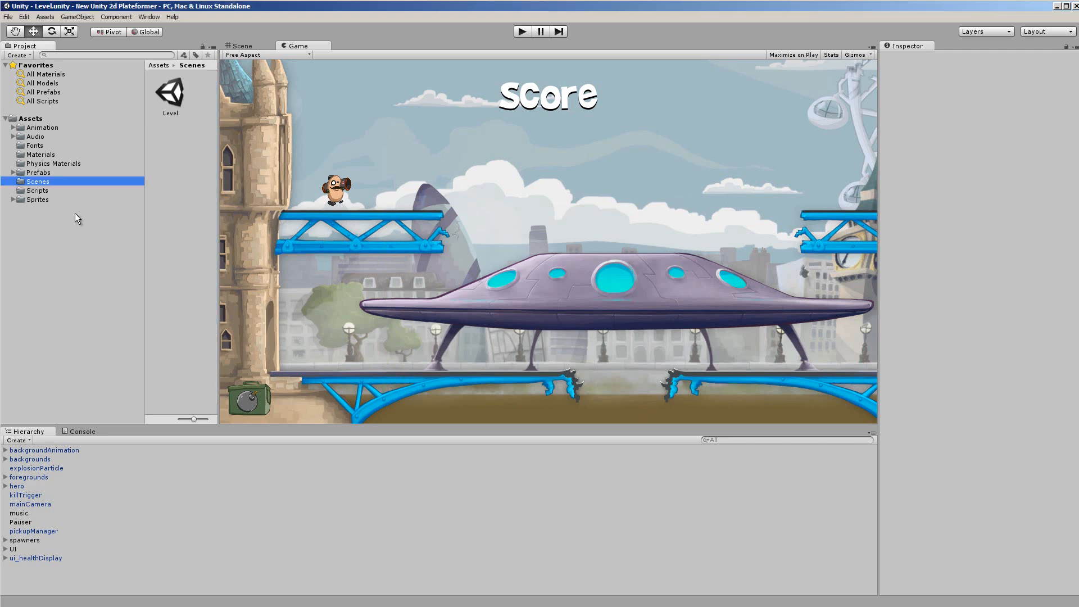
pyautogui.click(168, 92)
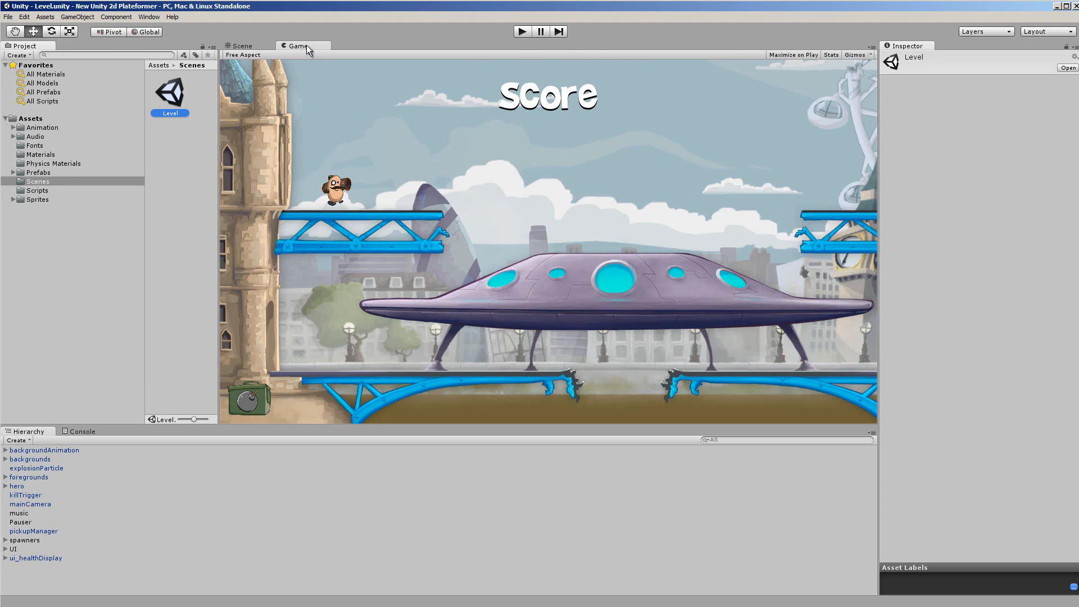
pyautogui.click(241, 46)
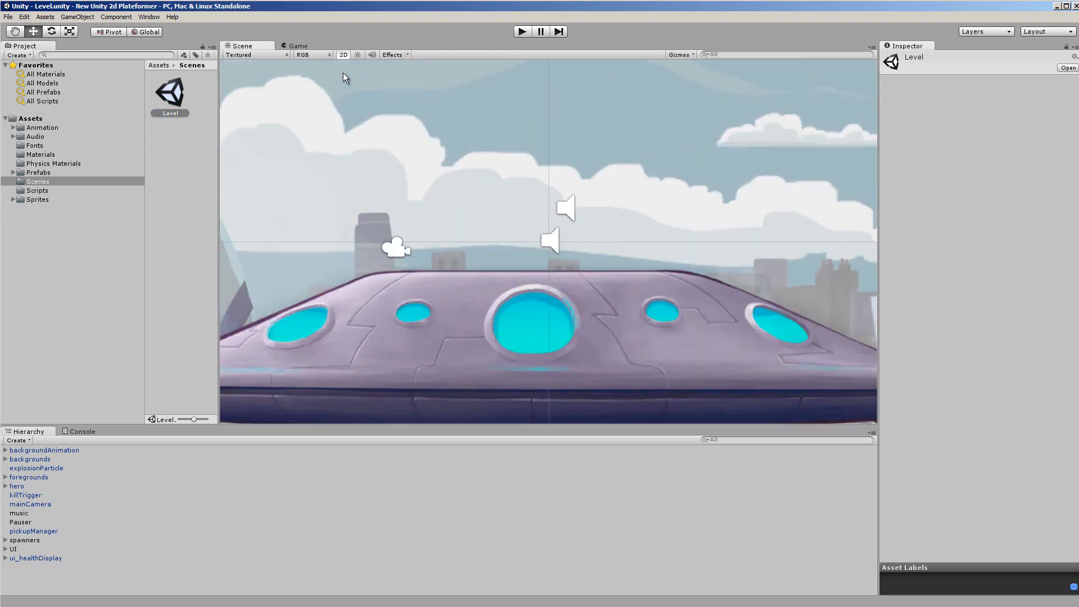
pyautogui.click(341, 55)
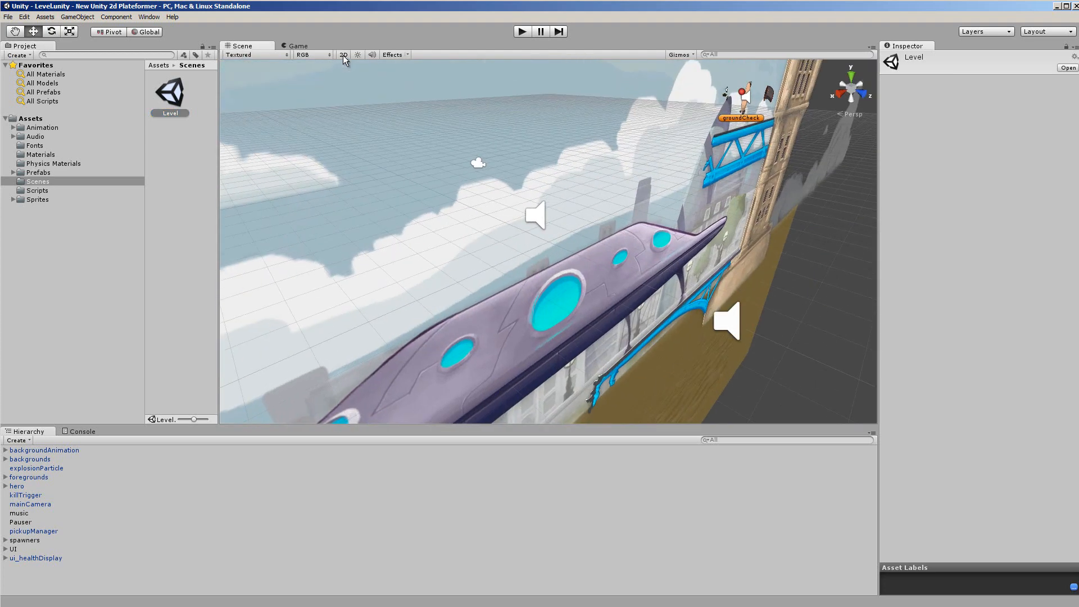
pyautogui.click(343, 55)
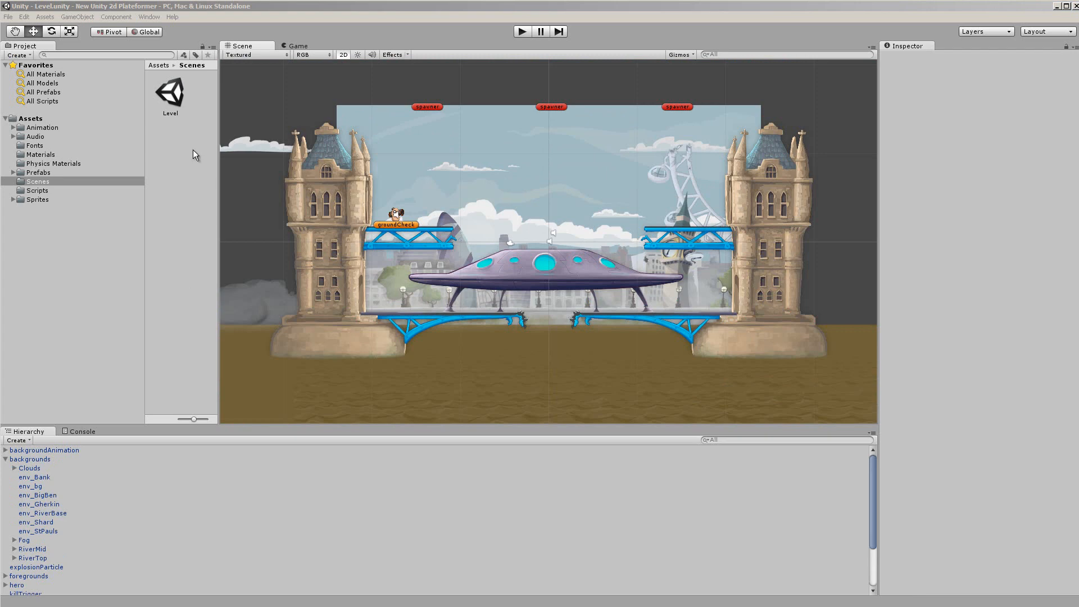
# - Open the project's Editor settings, check the Default Behavior Mode options and choose Always Enabled for the Sprite Packer mode
pyautogui.click(24, 17)
pyautogui.moveTo(62, 218)
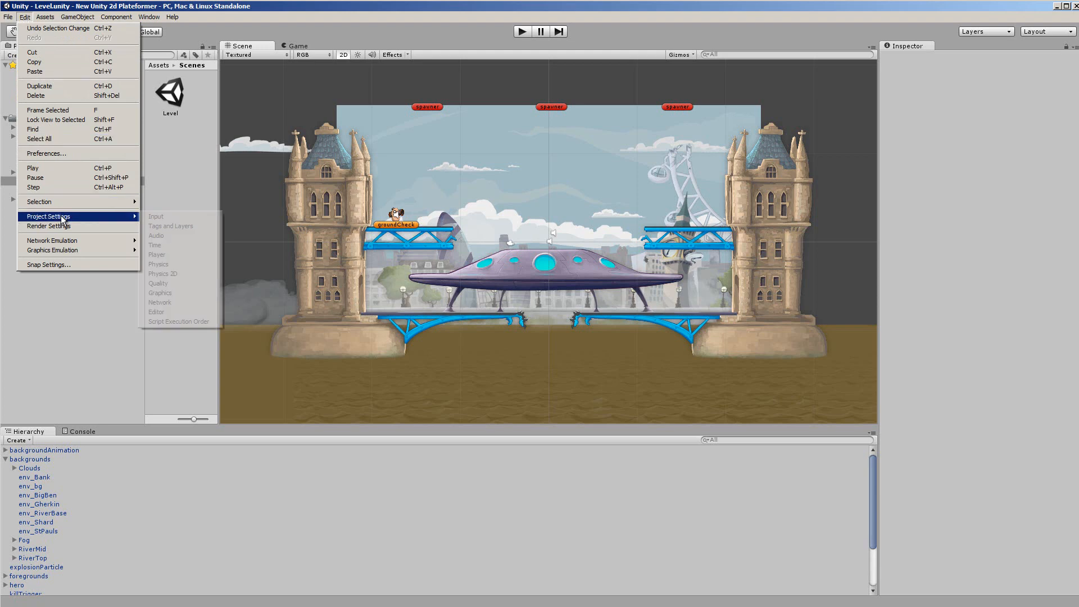
pyautogui.click(178, 314)
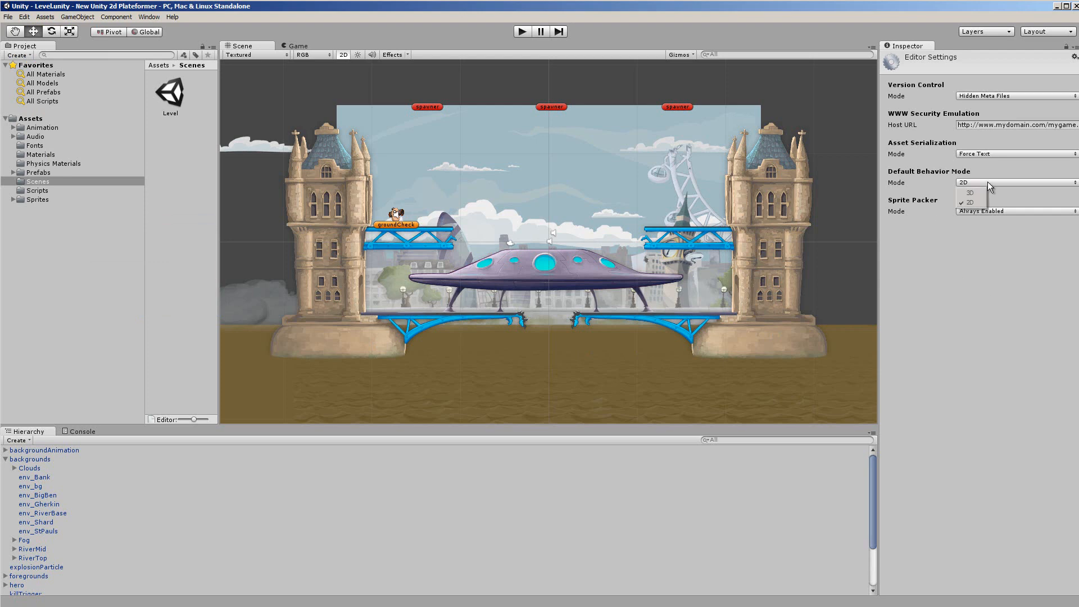
pyautogui.click(1005, 338)
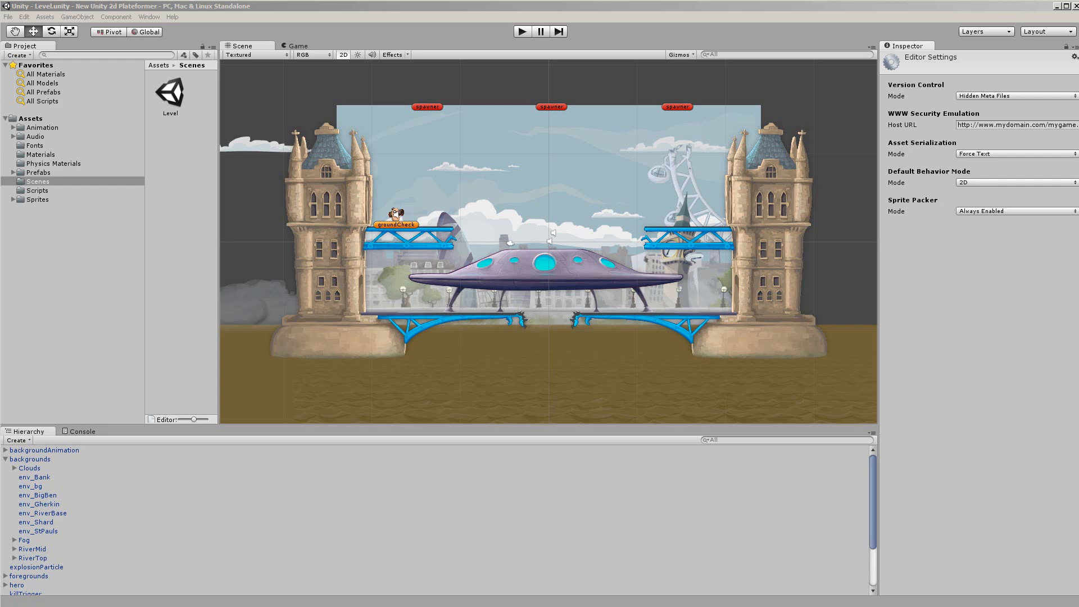
pyautogui.click(992, 212)
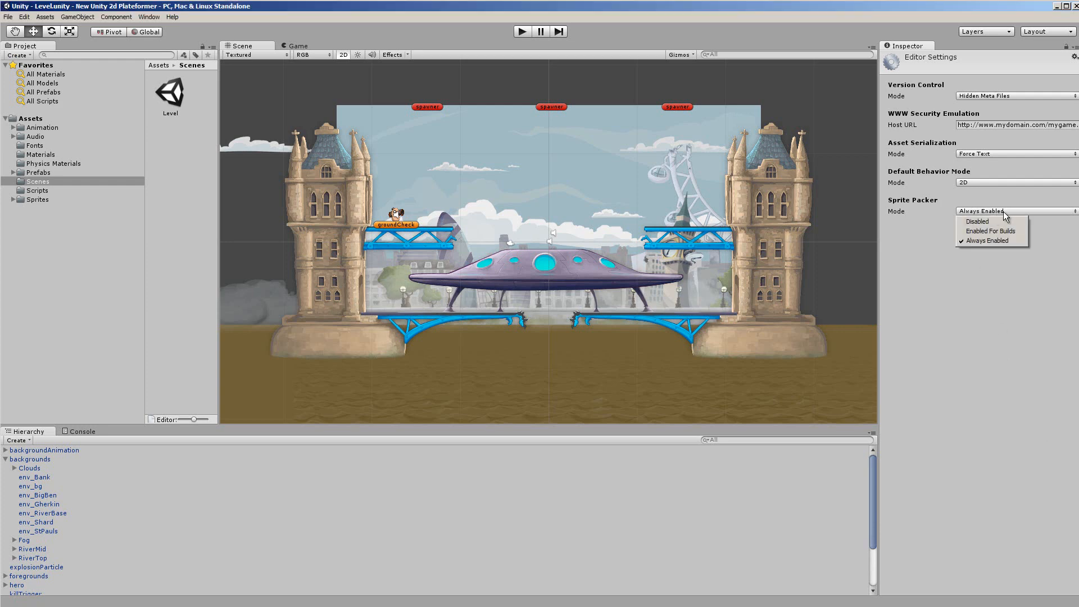
pyautogui.click(985, 239)
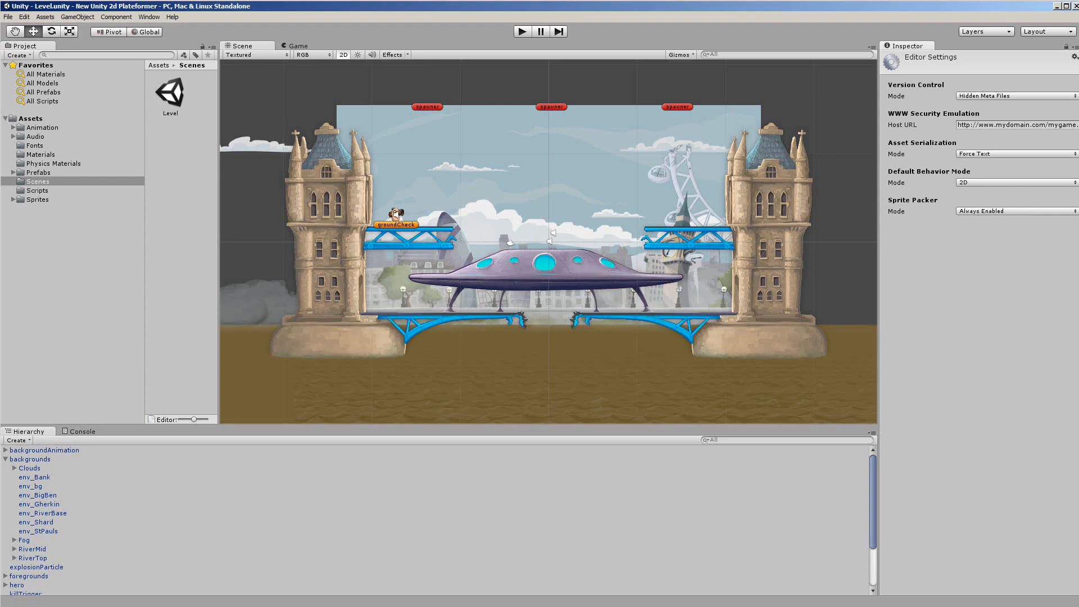
# - Switch to the DivX player and play the 2D walkthrough video from the level sketch drawn in Photoshop
pyautogui.hotkey('alt', 'Tab')
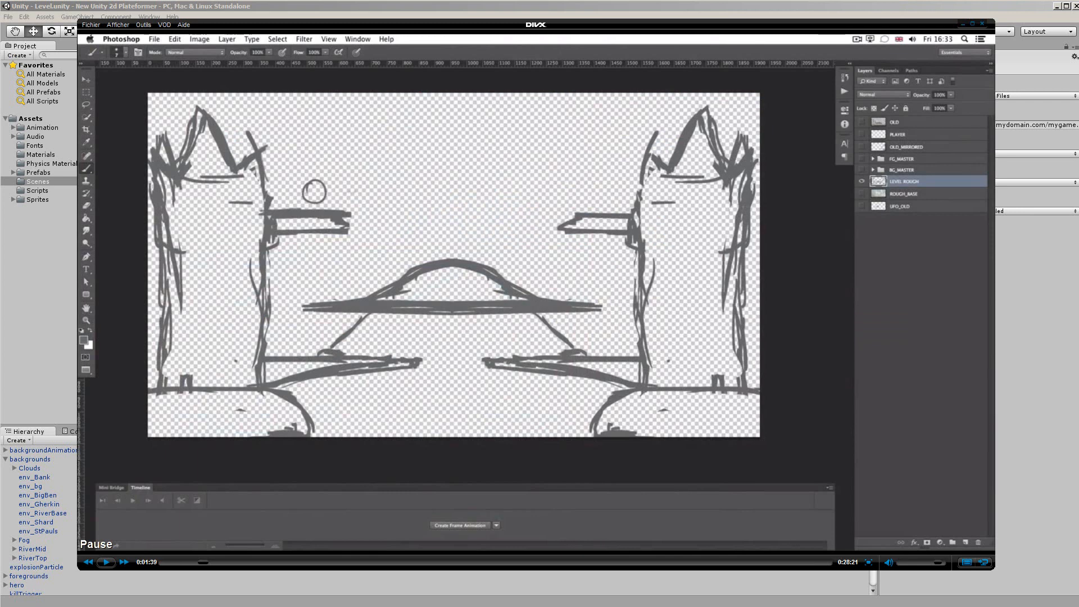
pyautogui.click(107, 562)
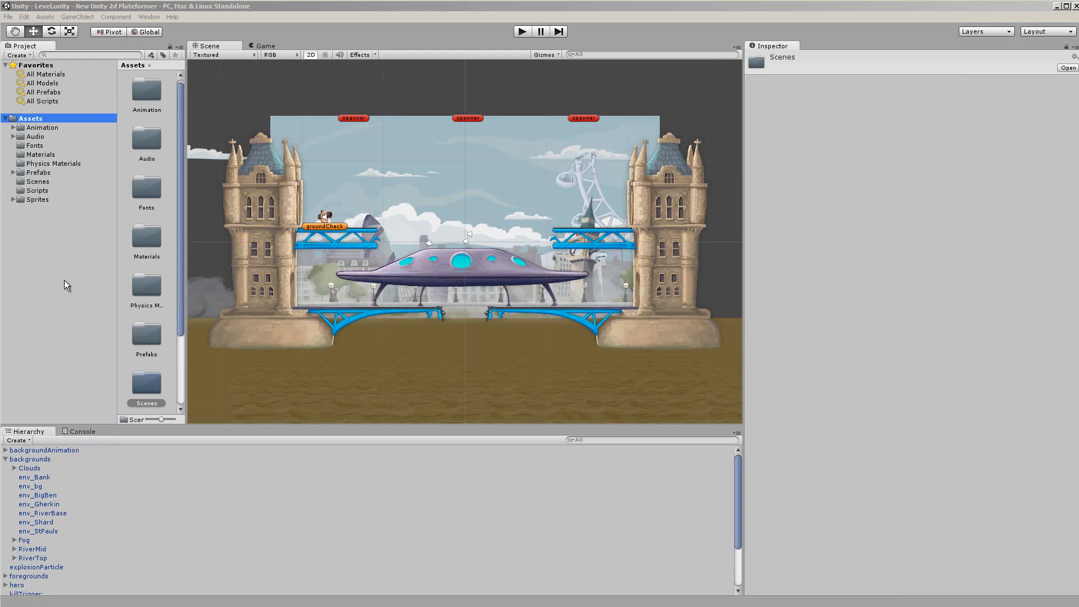
# - Examine the previews and import settings of the sprites in Sprites/_Environment, from env_bg through env_Gherkin and env_PlatformTop to env_TowerFull
pyautogui.click(13, 199)
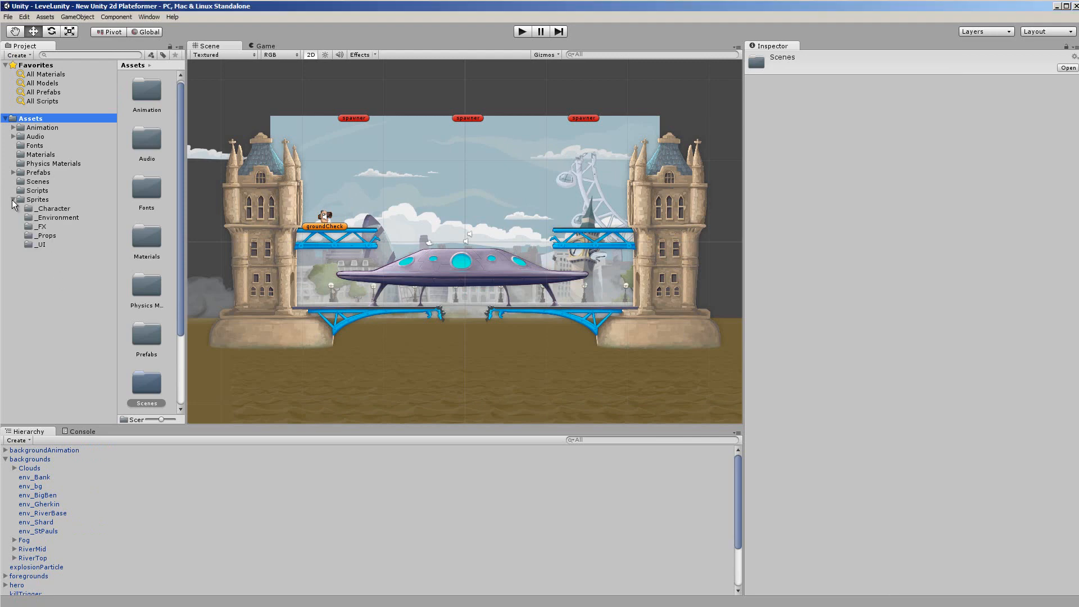
pyautogui.click(49, 218)
pyautogui.click(148, 140)
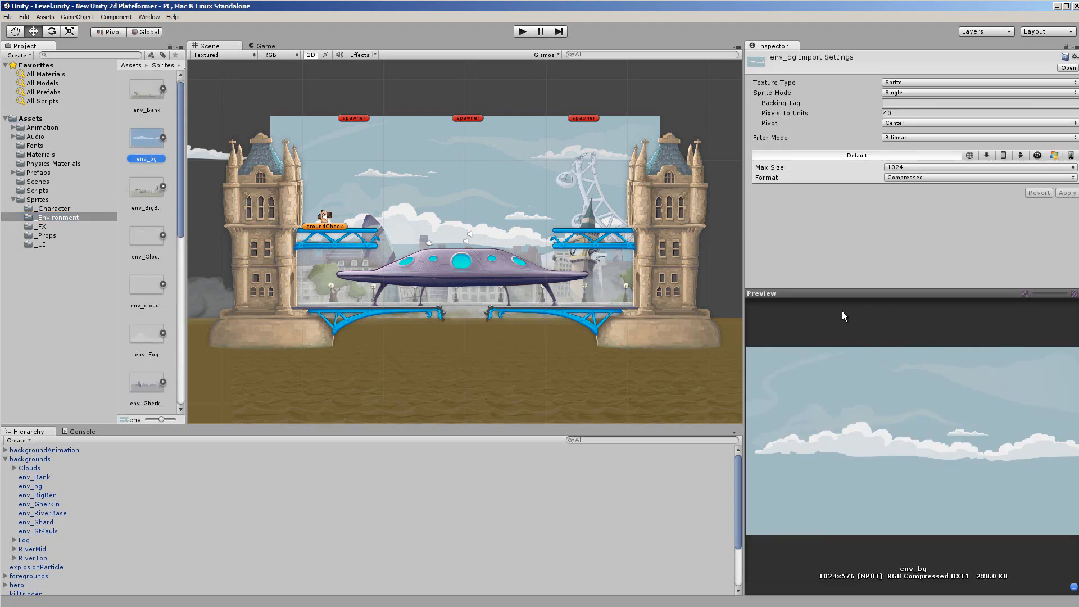
pyautogui.click(149, 186)
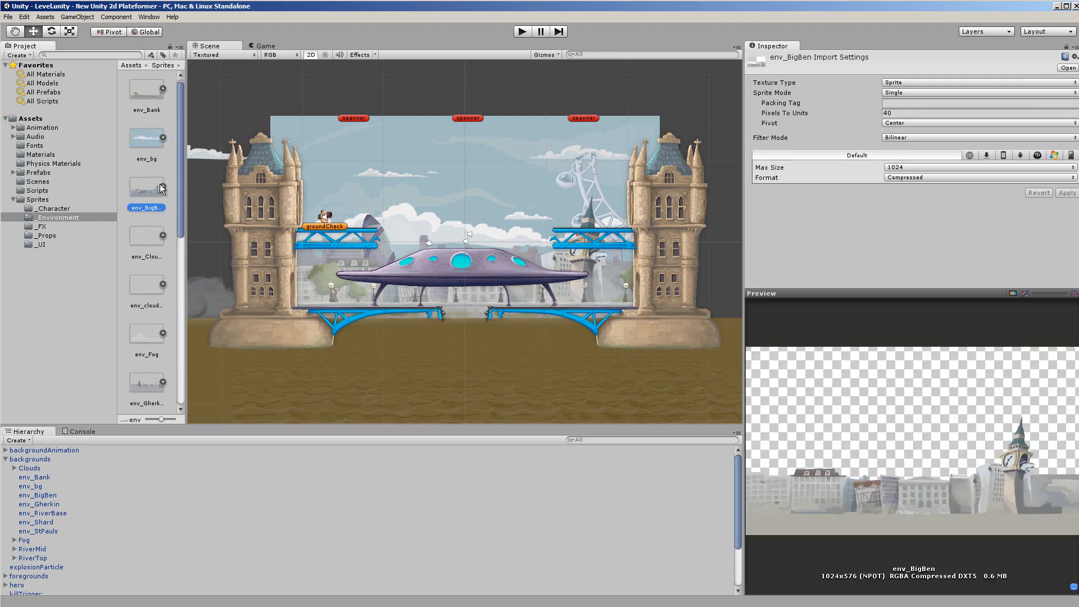
pyautogui.click(140, 231)
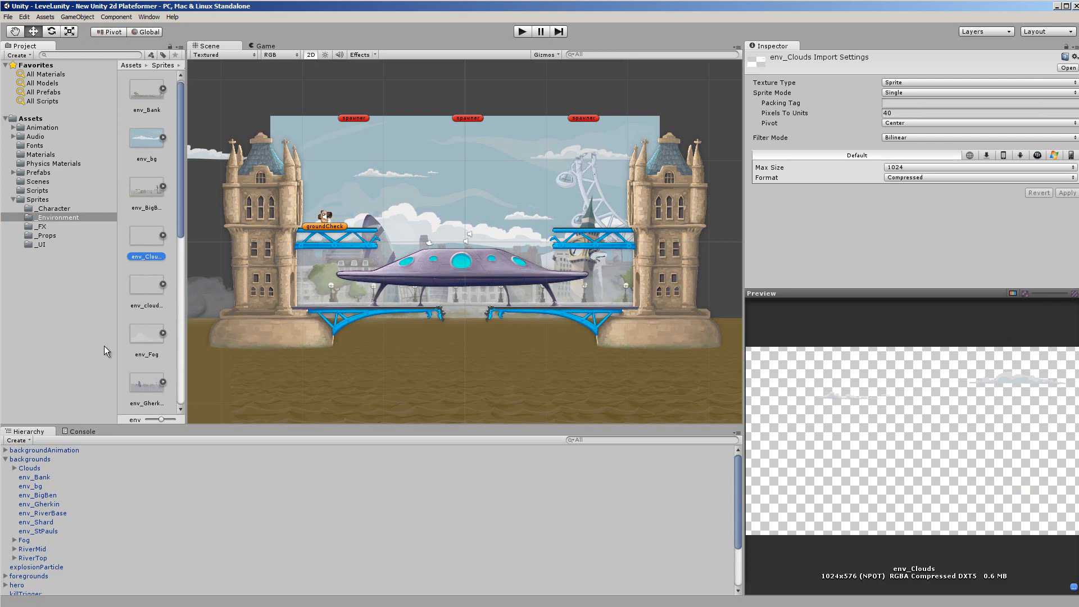
pyautogui.click(146, 382)
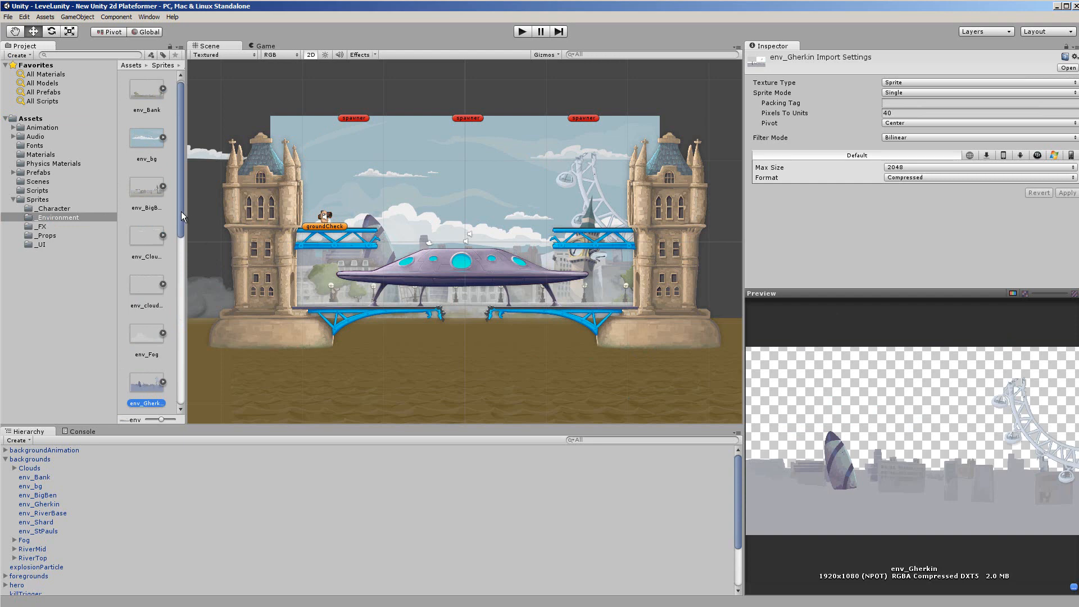
pyautogui.moveTo(181, 213); pyautogui.dragTo(182, 299)
pyautogui.click(144, 373)
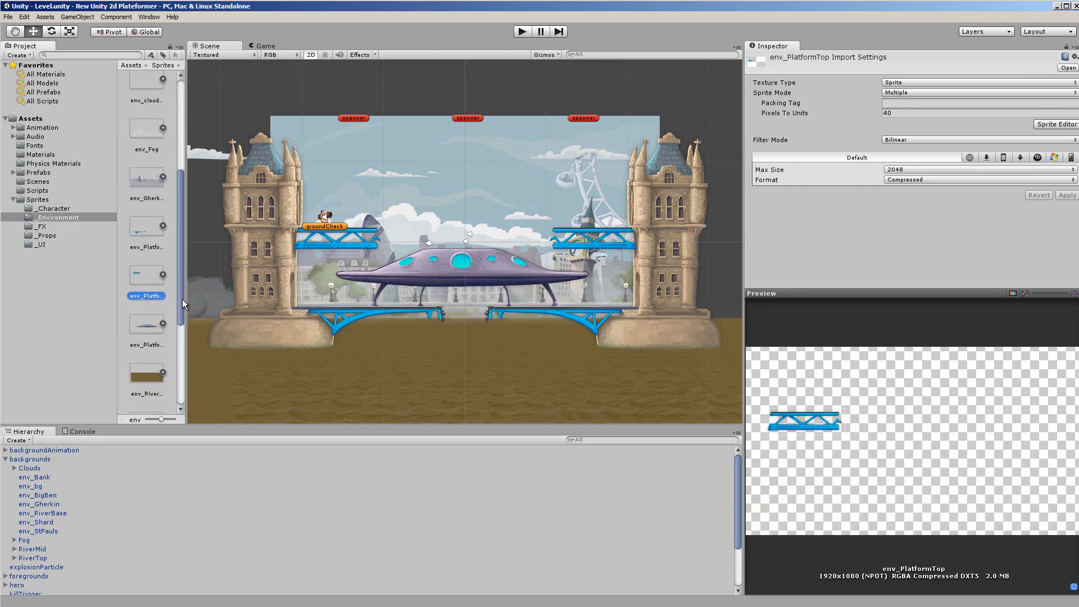
pyautogui.click(144, 373)
pyautogui.moveTo(183, 305); pyautogui.dragTo(177, 366)
pyautogui.click(150, 312)
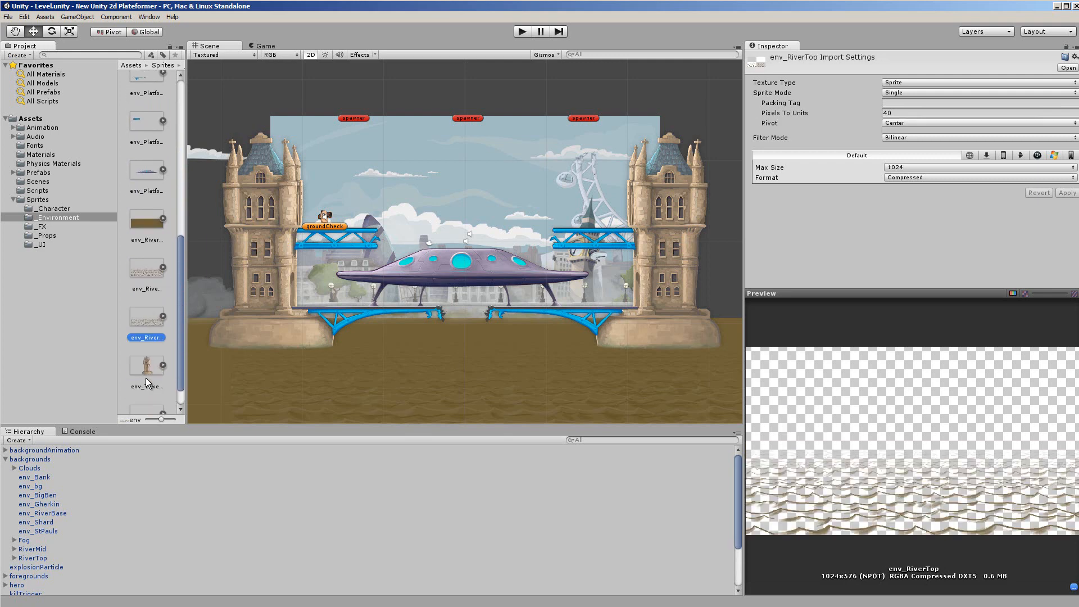
pyautogui.click(147, 365)
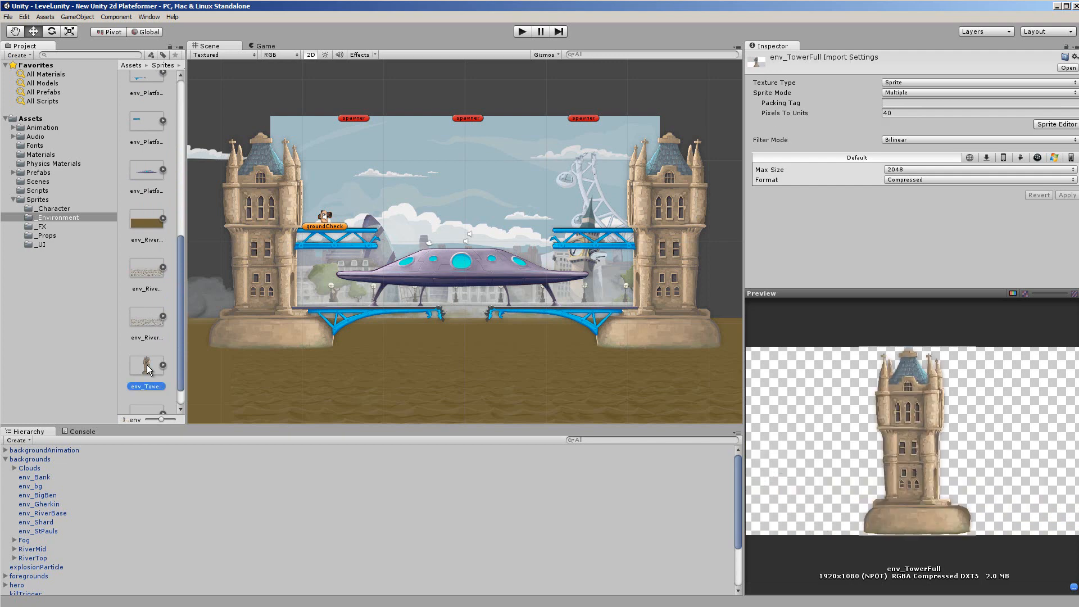
# - Switch to Photoshop and fill the sky of env_bg_test.png with the bright blue foreground color using the Paint Bucket
pyautogui.hotkey('alt', 'Tab')
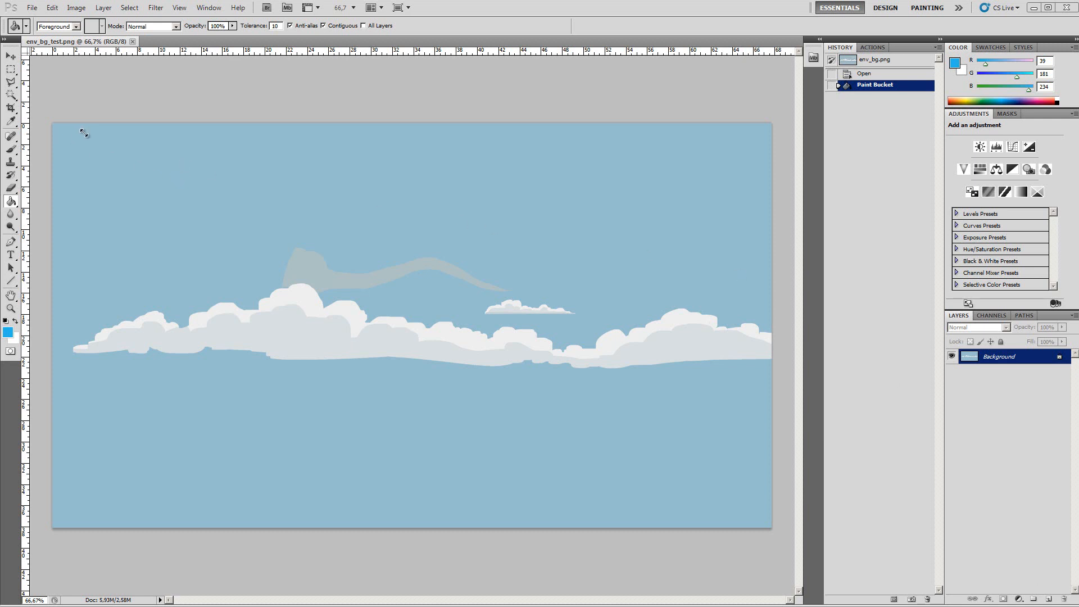
pyautogui.click(91, 183)
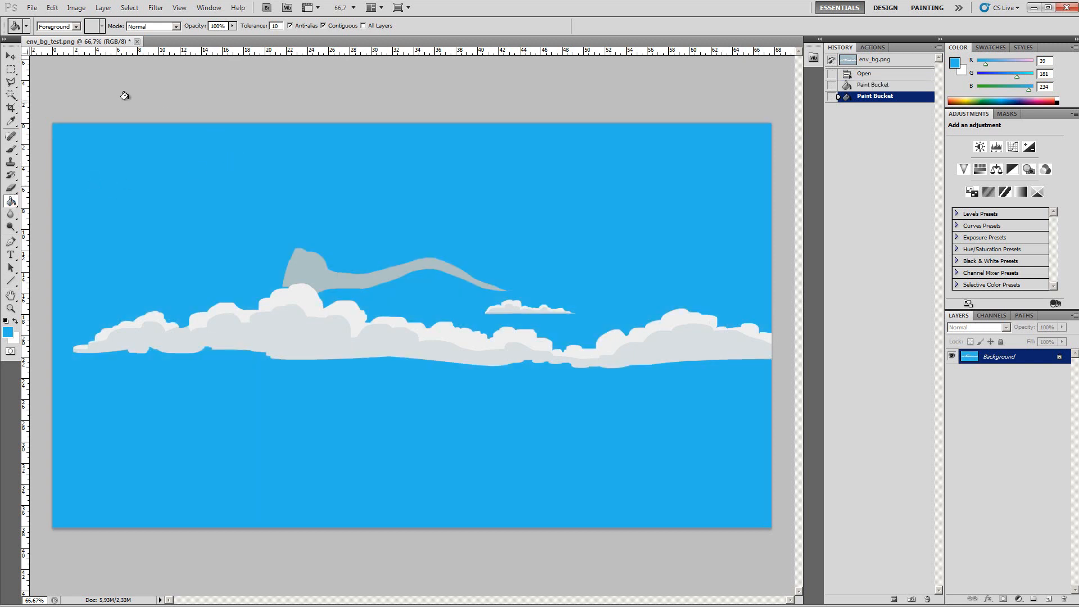
# - Save the image as the PNG env_bg_test in the _Environment folder, replacing the existing file without interlacing, and return to Unity
pyautogui.click(32, 7)
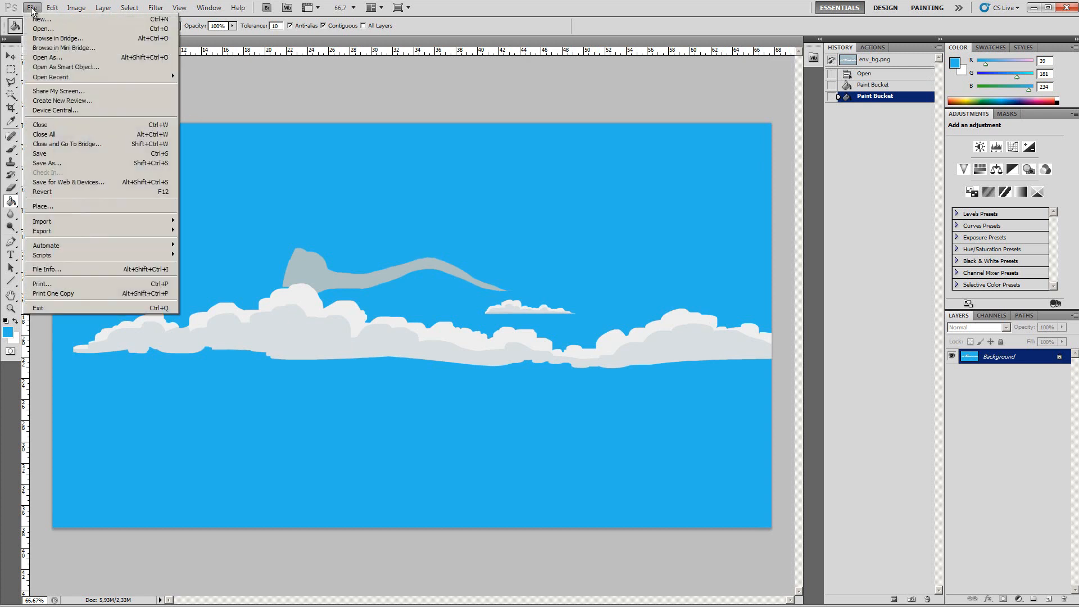
pyautogui.click(65, 163)
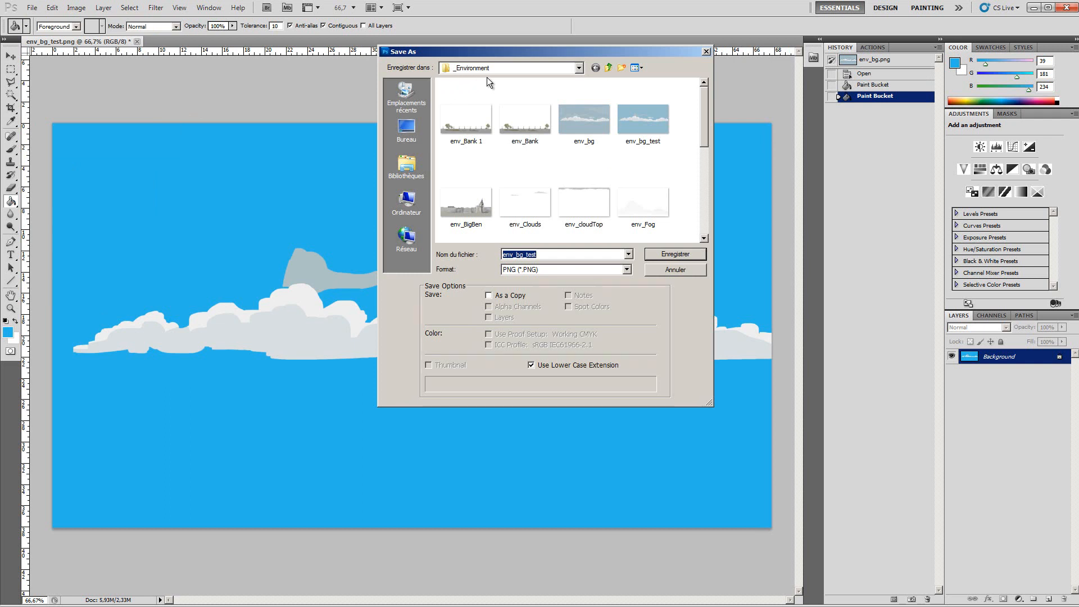
pyautogui.click(678, 254)
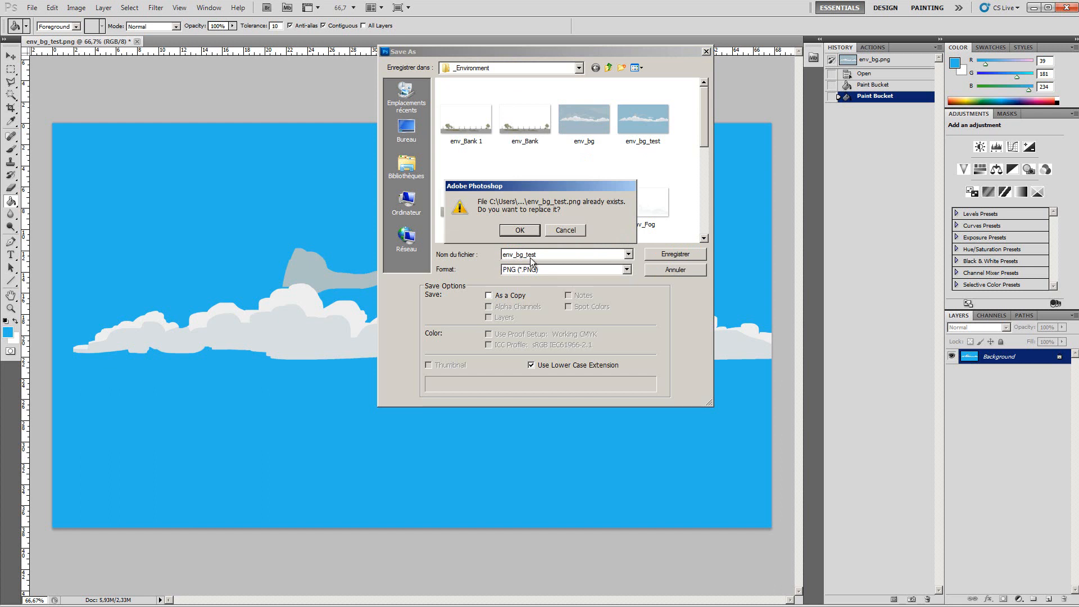
pyautogui.click(519, 231)
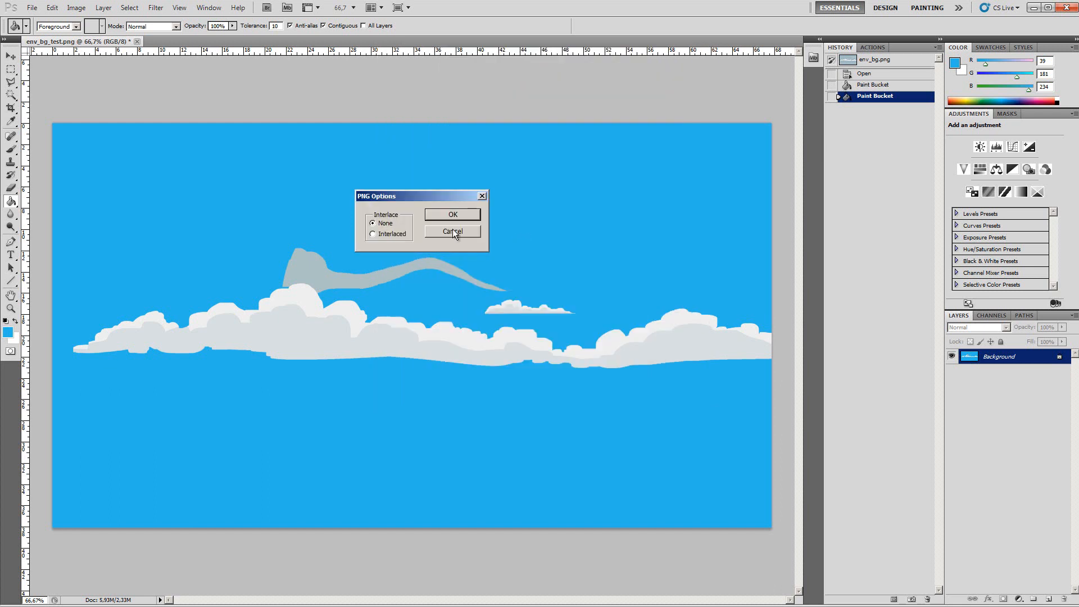
pyautogui.click(474, 214)
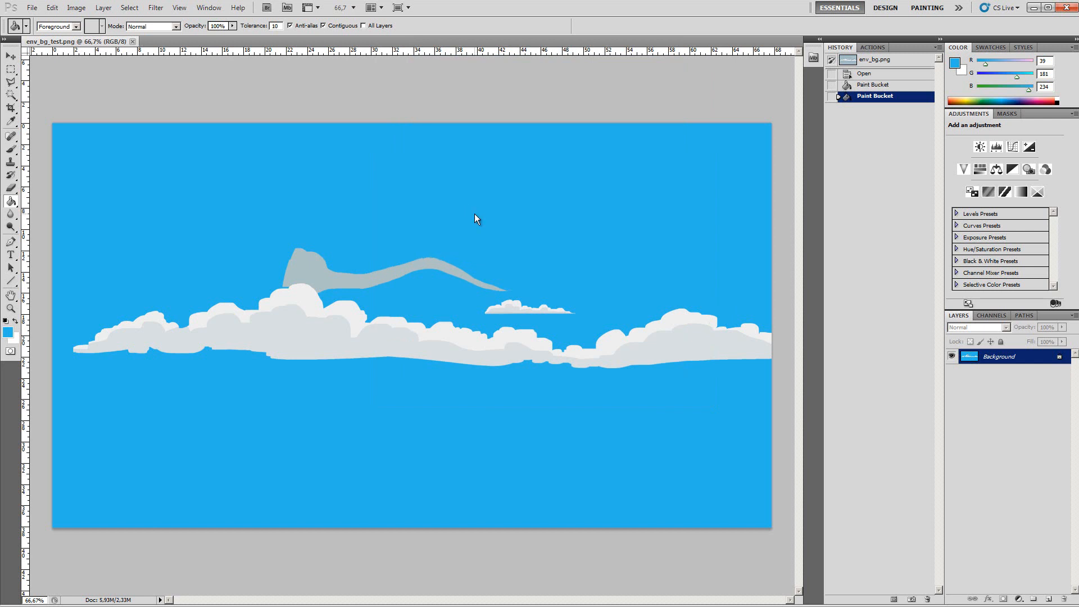
pyautogui.click(1035, 11)
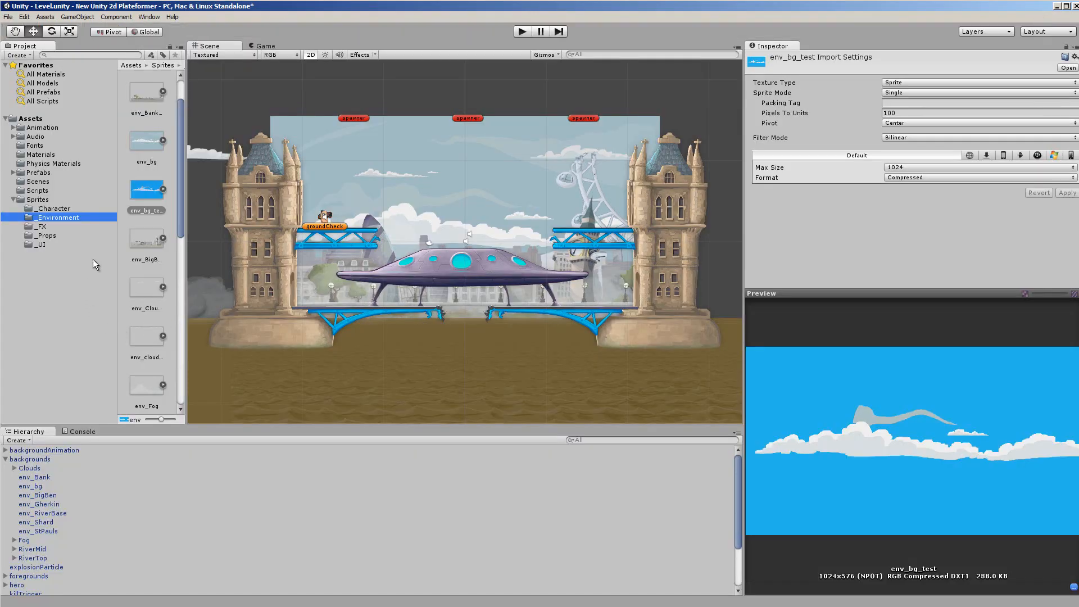
# - Import the env_bg_test image from the _Environment folder as a new asset
pyautogui.click(45, 18)
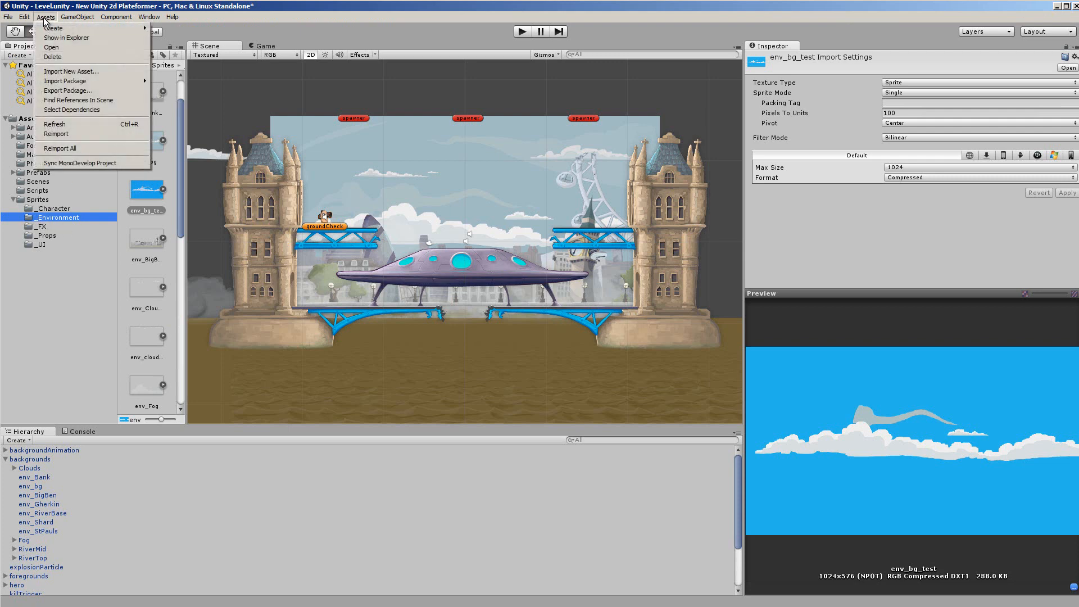
pyautogui.click(66, 72)
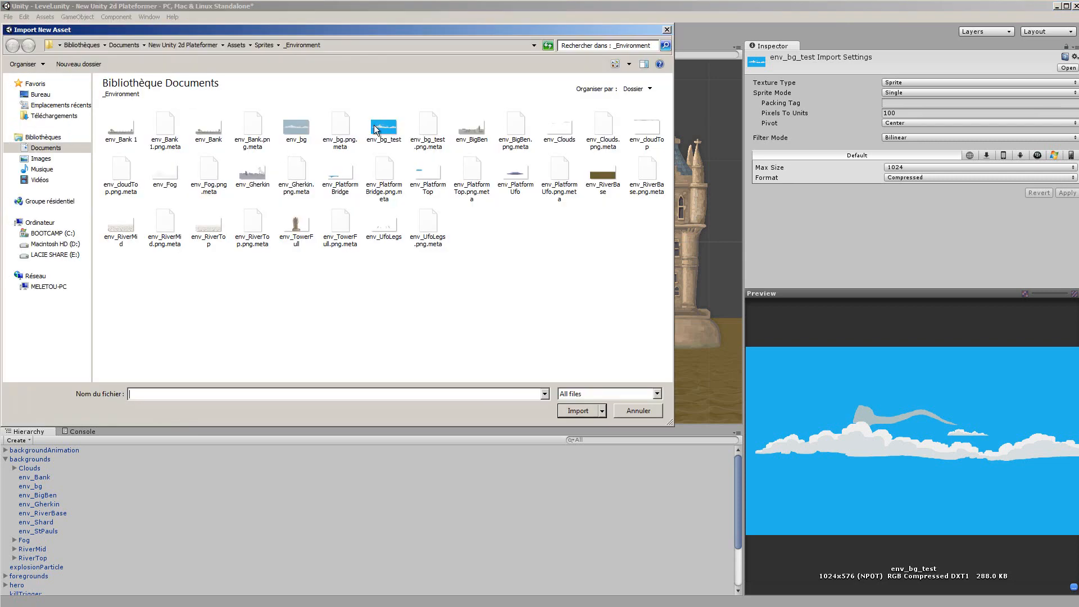
pyautogui.click(389, 136)
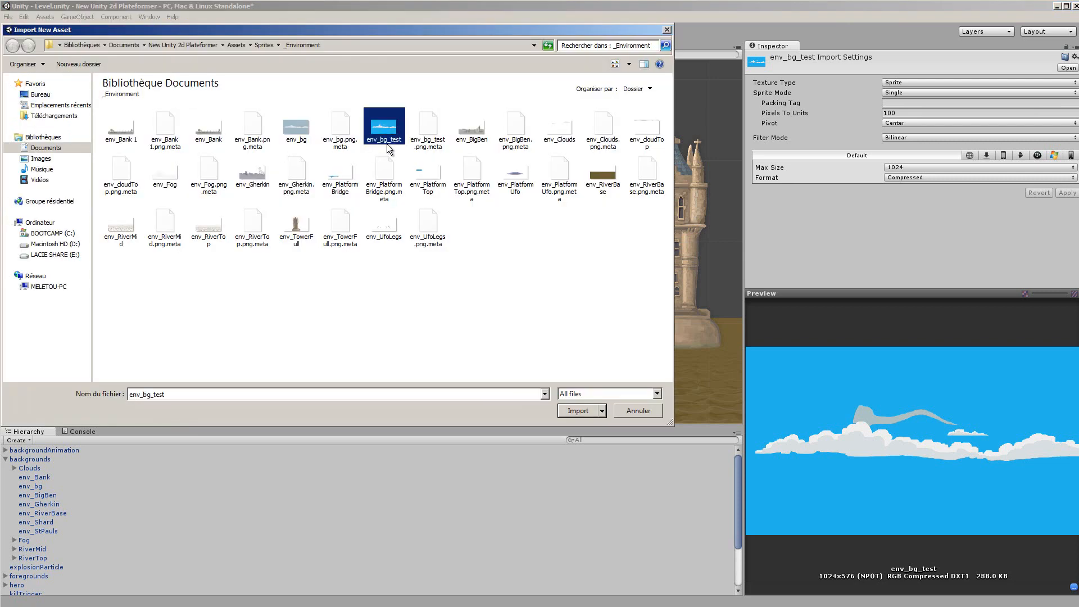
pyautogui.click(584, 412)
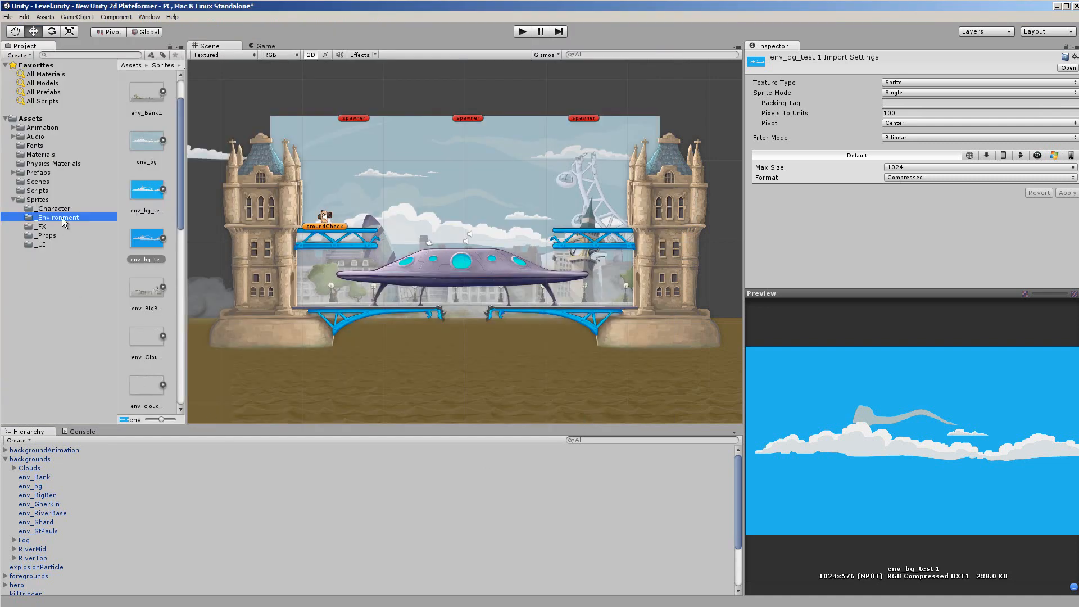
# - Examine the texture type and sprite mode options of the newly imported background sprite, and the pivot options and preview of env_bg
pyautogui.click(147, 240)
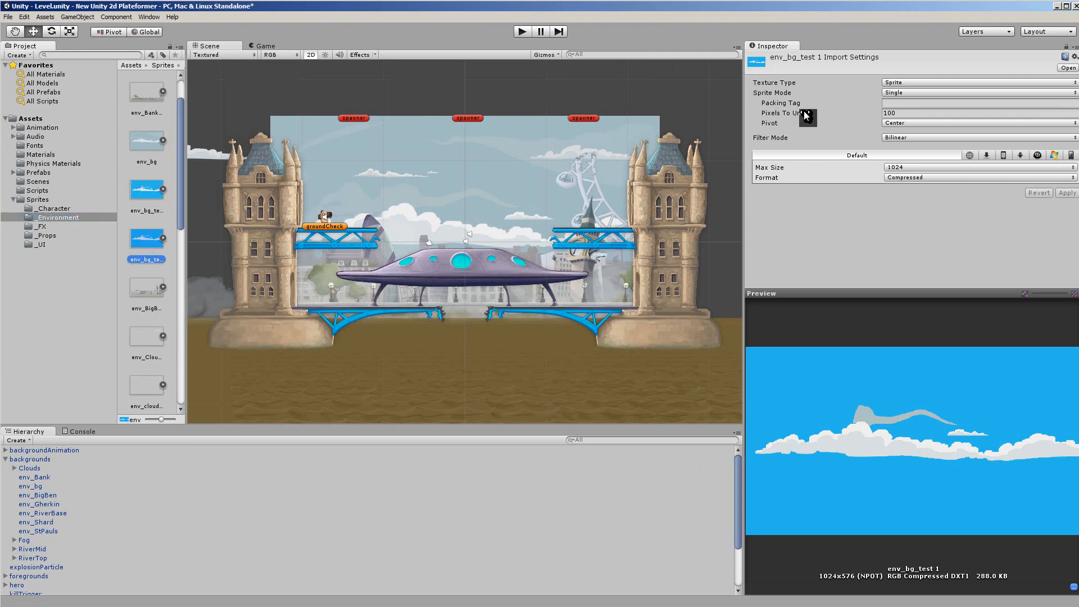
pyautogui.click(922, 82)
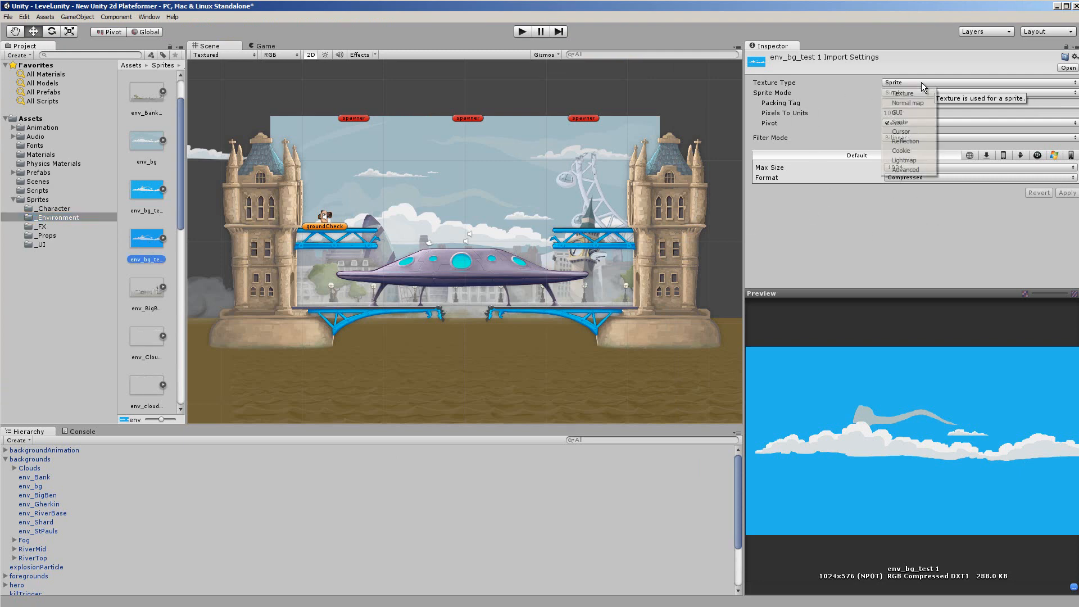
pyautogui.click(867, 264)
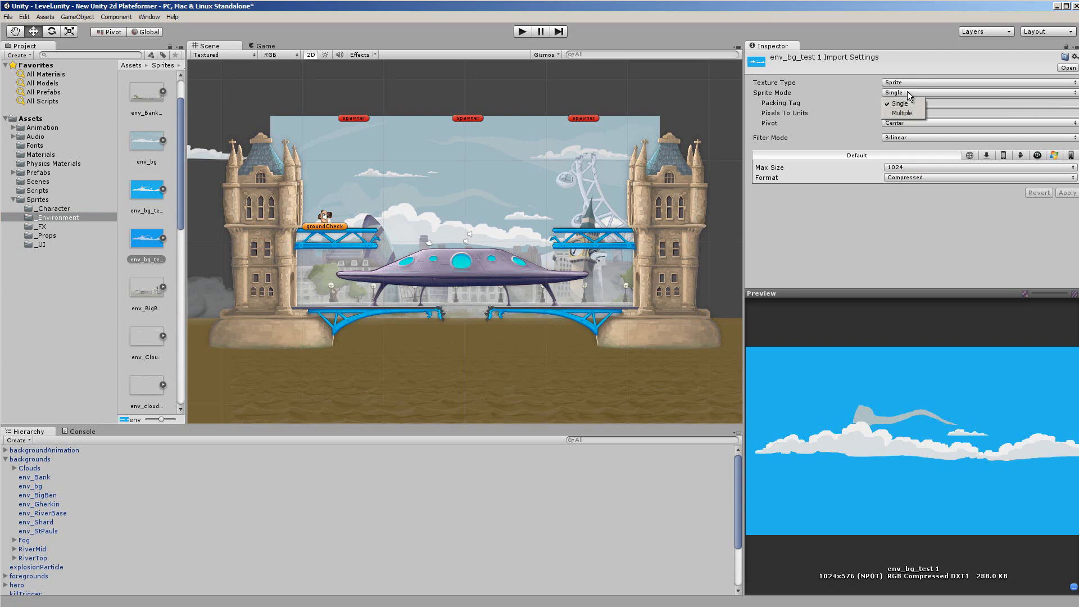
pyautogui.click(916, 244)
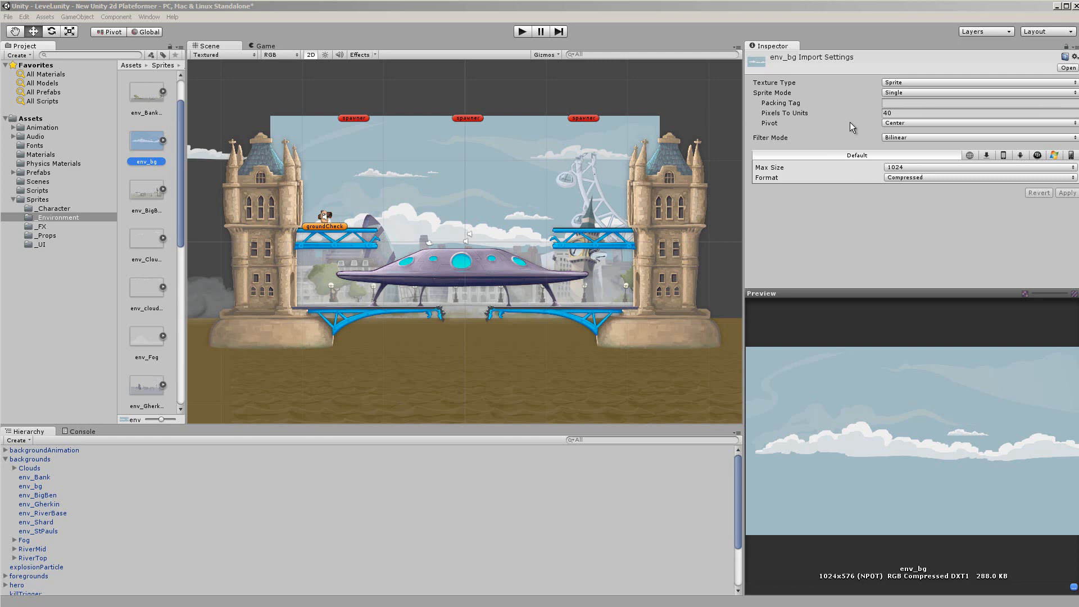
pyautogui.click(893, 123)
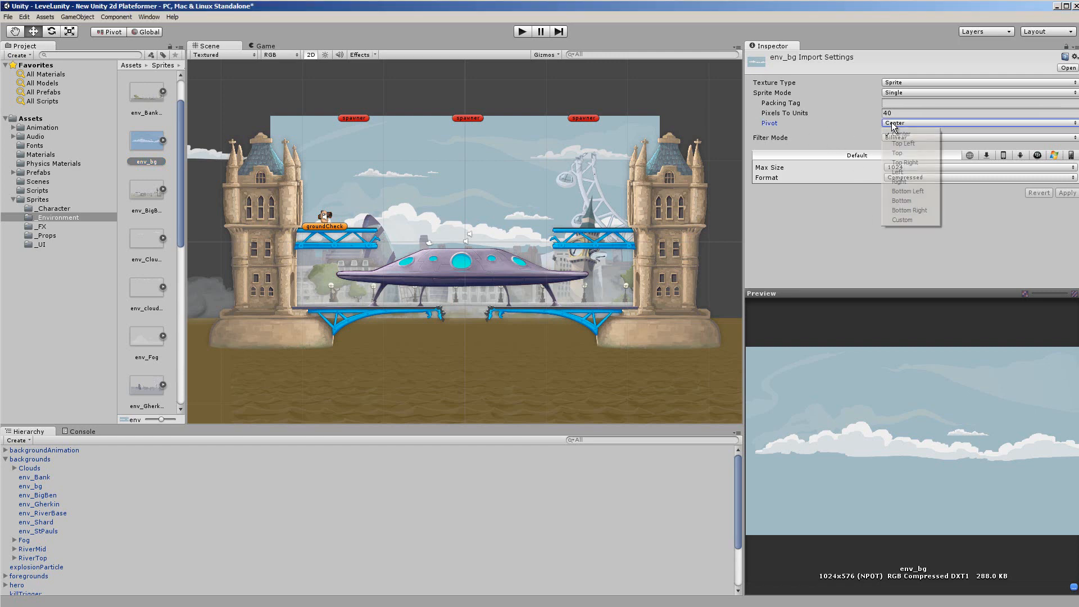
pyautogui.click(830, 219)
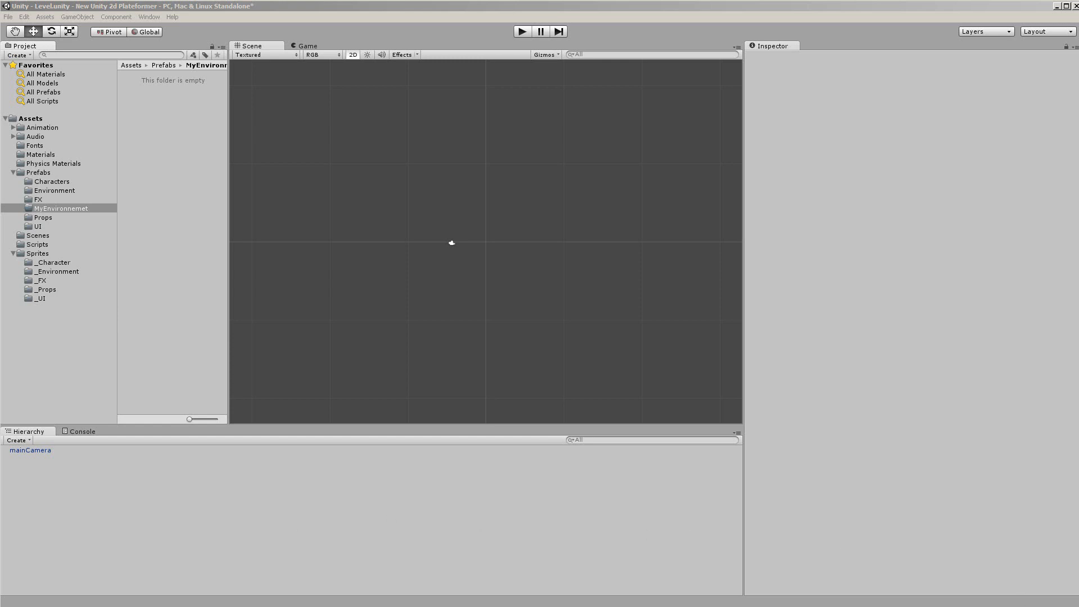
pyautogui.click(58, 272)
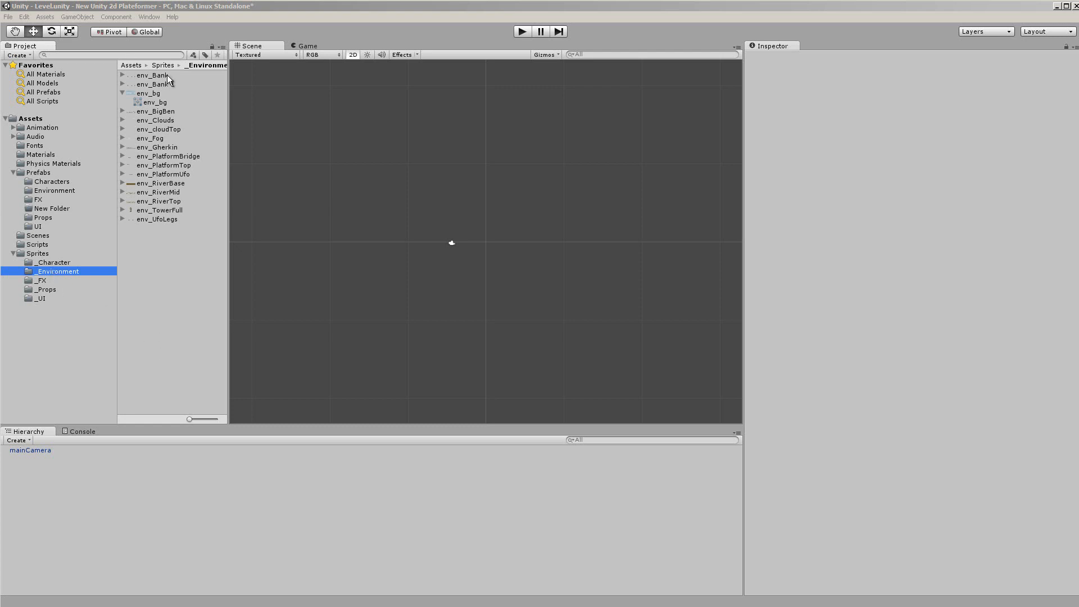
pyautogui.click(157, 93)
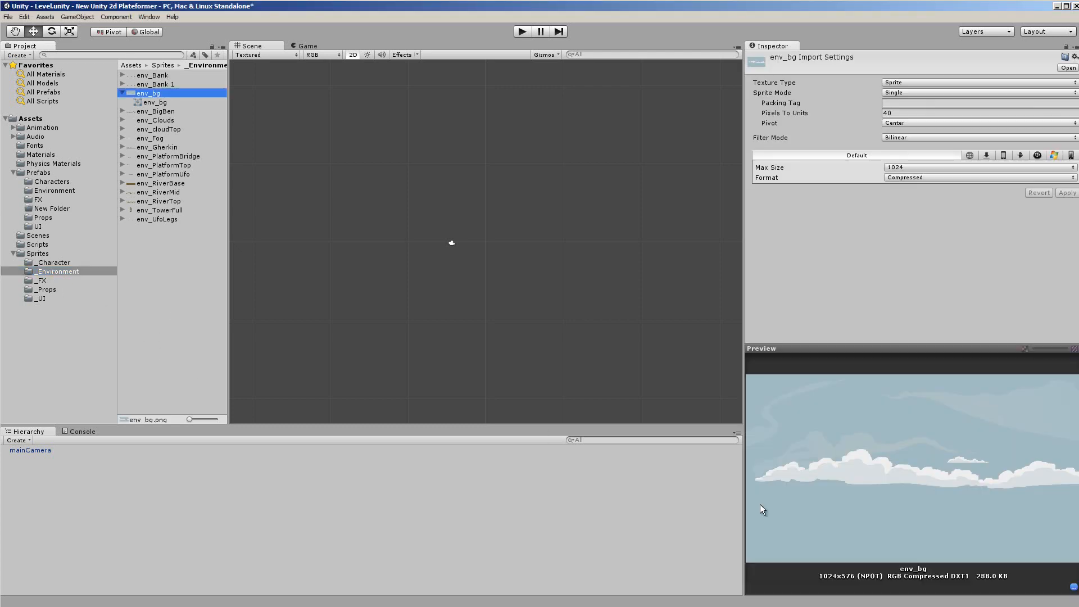
# - Create a folder named MyEnvironment inside the Prefabs folder
pyautogui.click(38, 173)
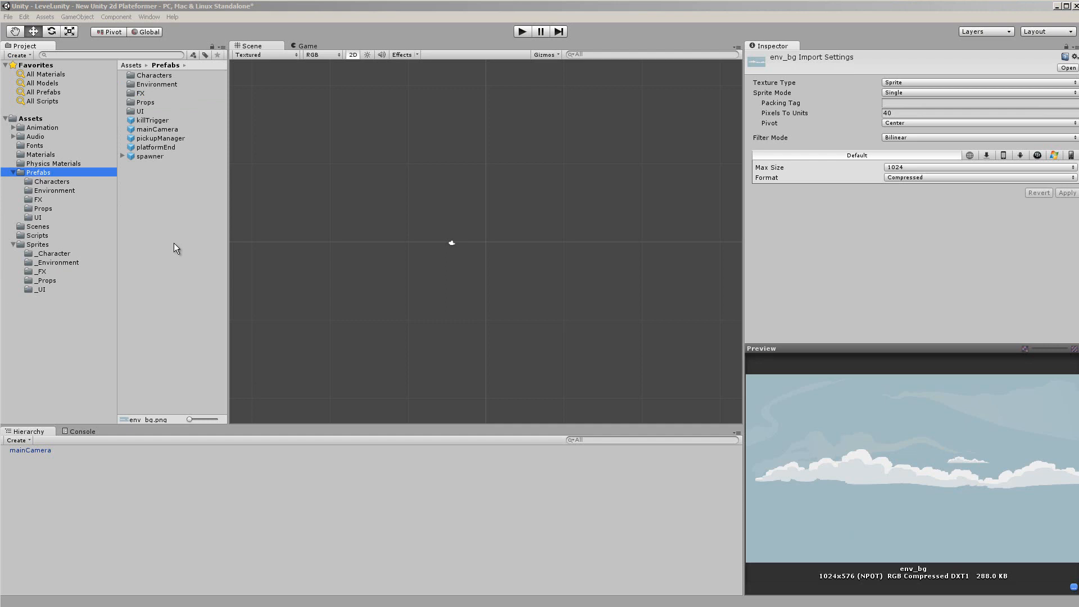
pyautogui.rightClick(38, 174)
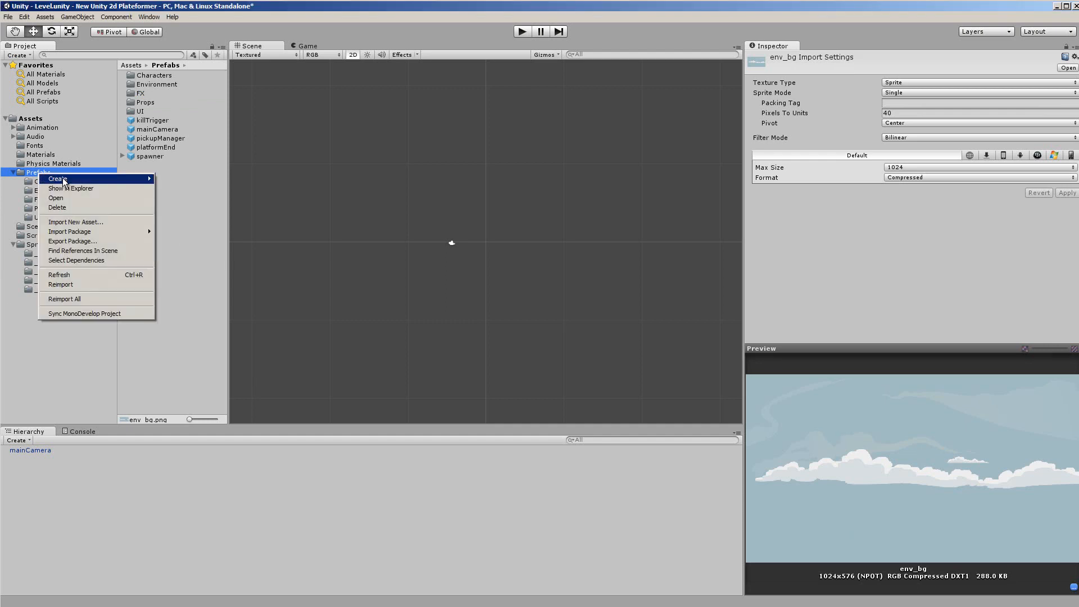
pyautogui.moveTo(138, 180)
pyautogui.click(172, 178)
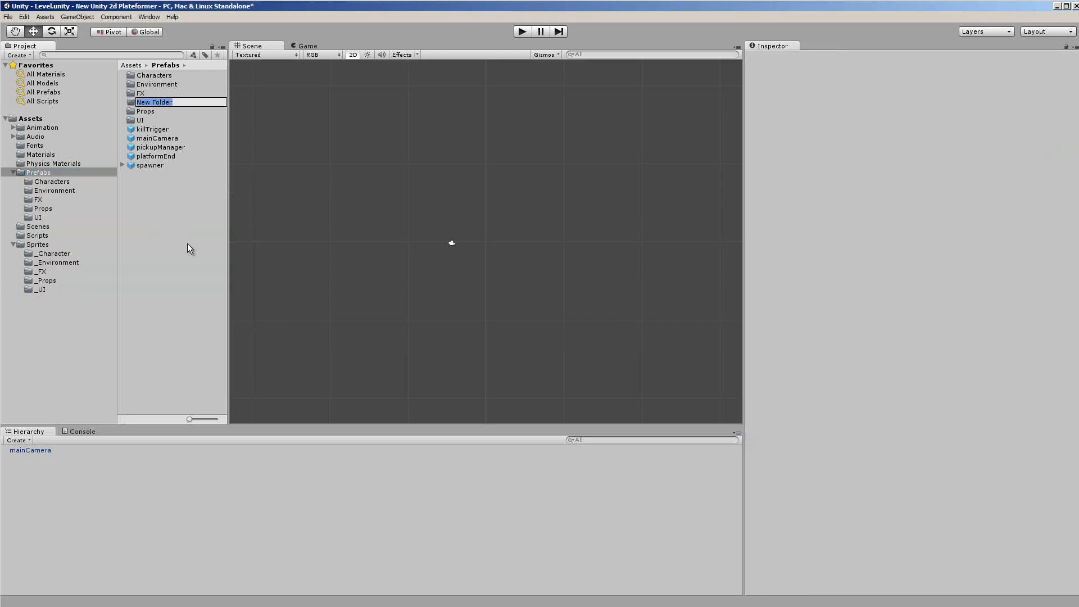
pyautogui.write('MyEnvironment')
pyautogui.press('Return')
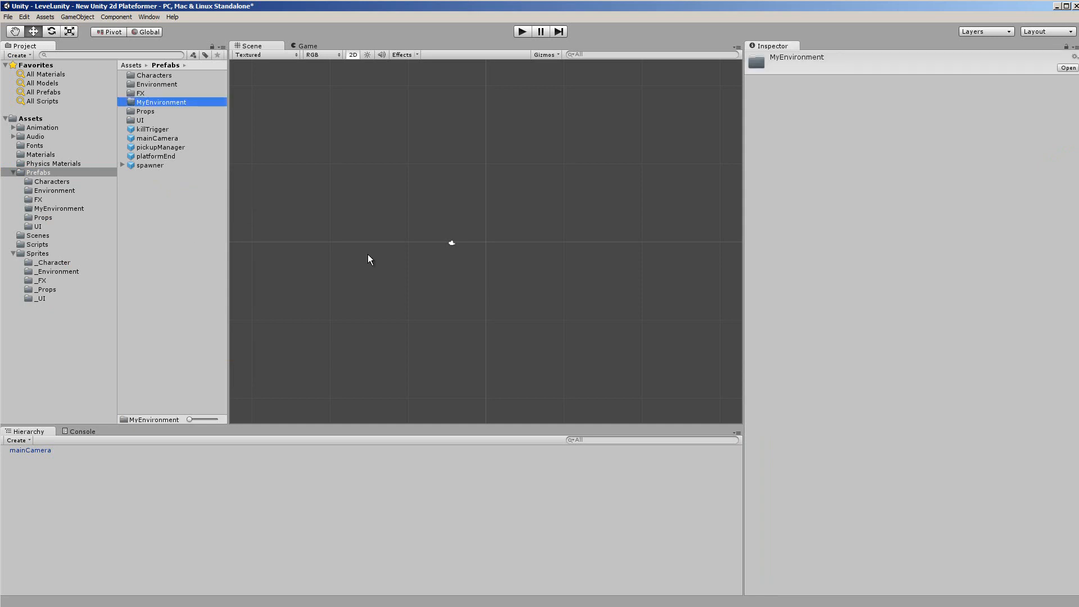
pyautogui.click(157, 289)
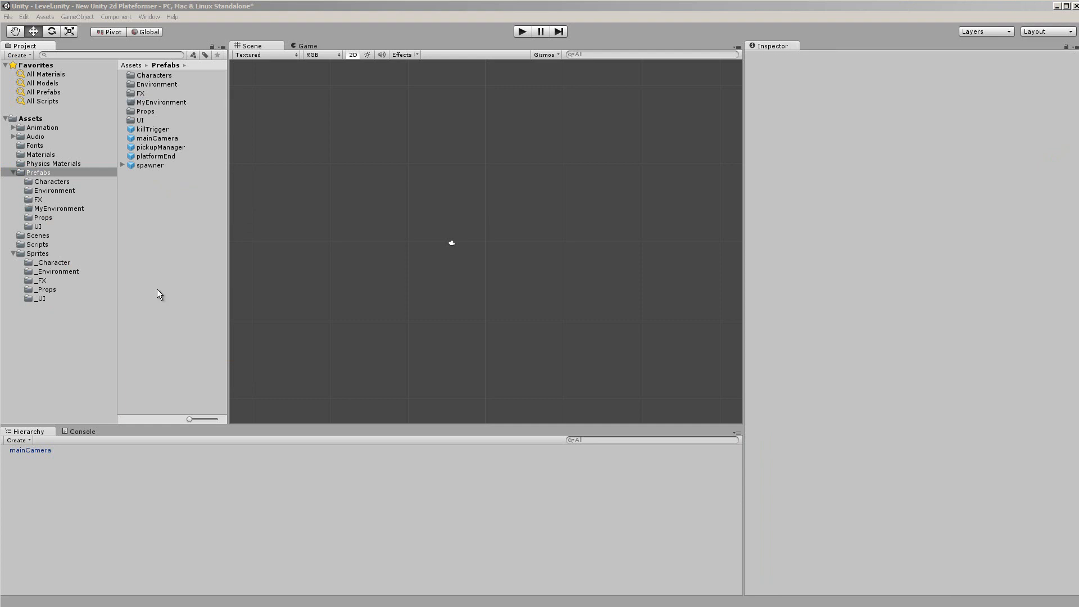
# - Add the env_bg sprite from Sprites/_Environment to the scene and save it as a prefab in the MyEnvironment folder
pyautogui.click(56, 273)
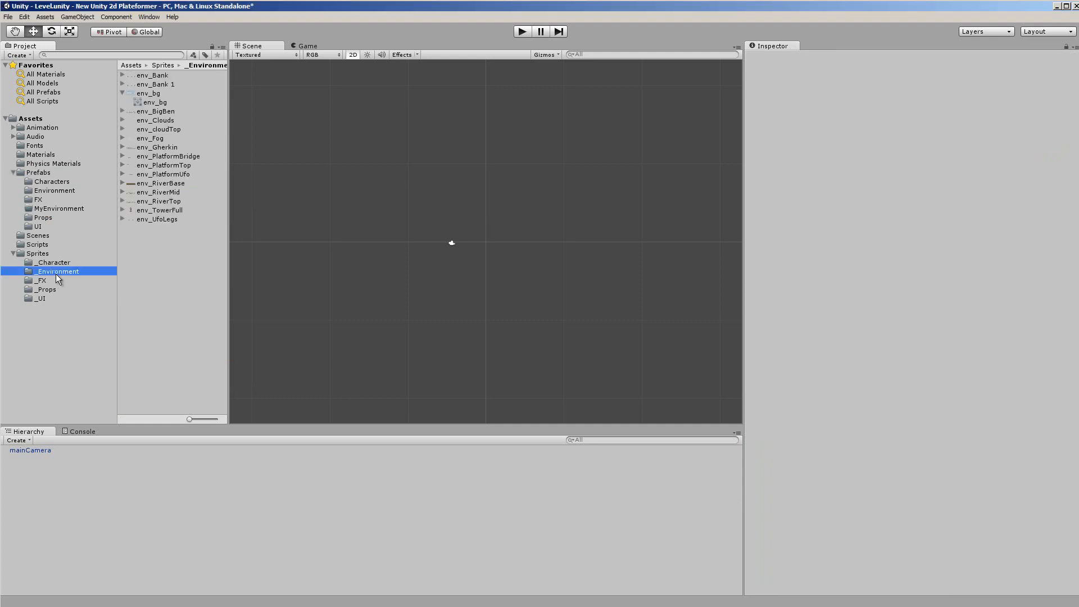
pyautogui.click(146, 94)
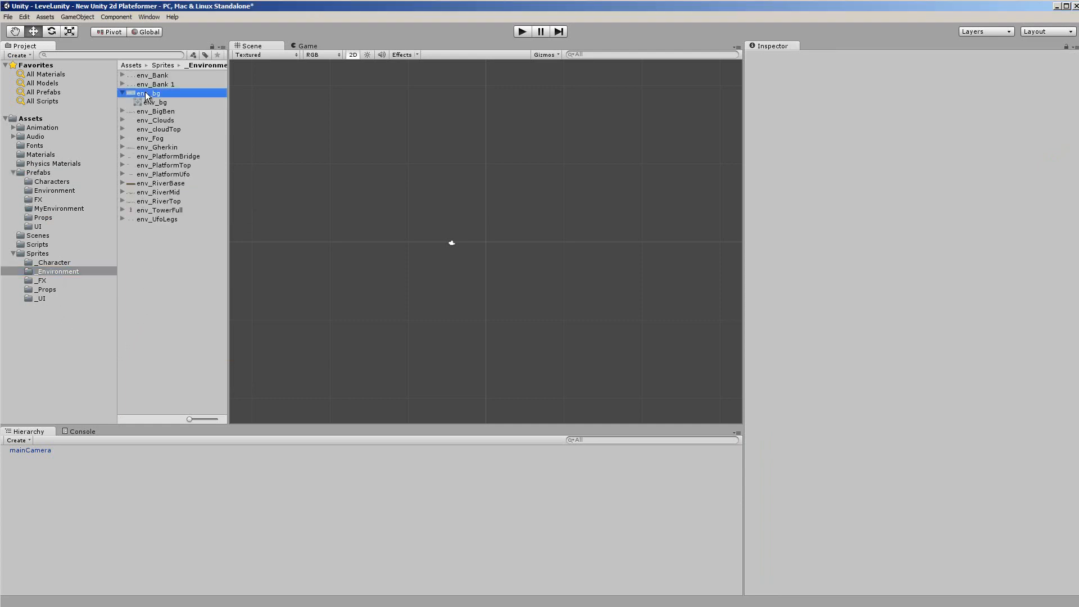
pyautogui.moveTo(147, 94); pyautogui.dragTo(29, 477)
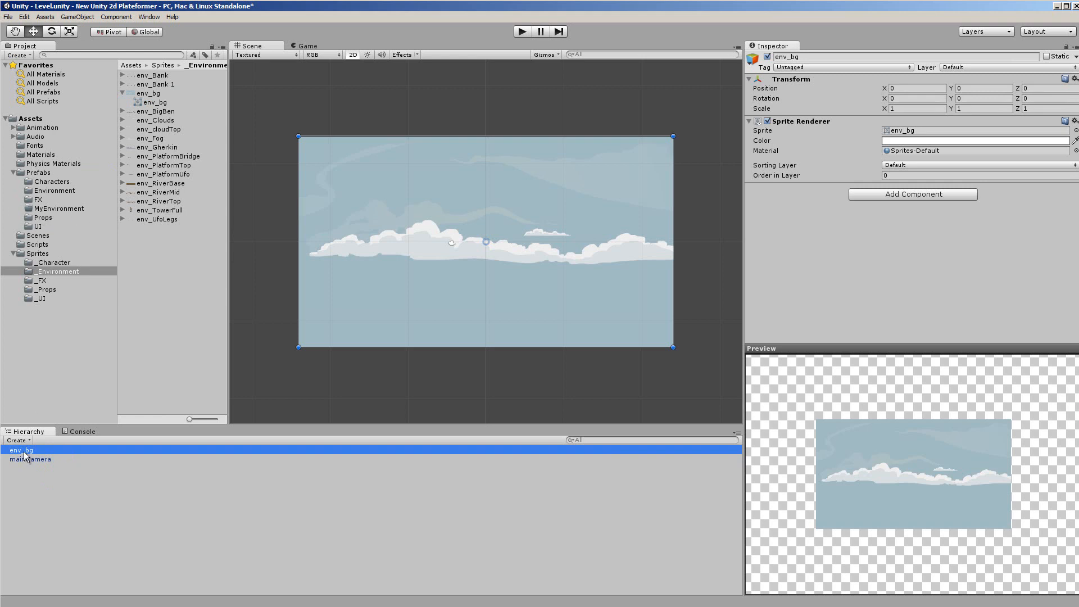
pyautogui.moveTo(26, 455); pyautogui.dragTo(59, 212)
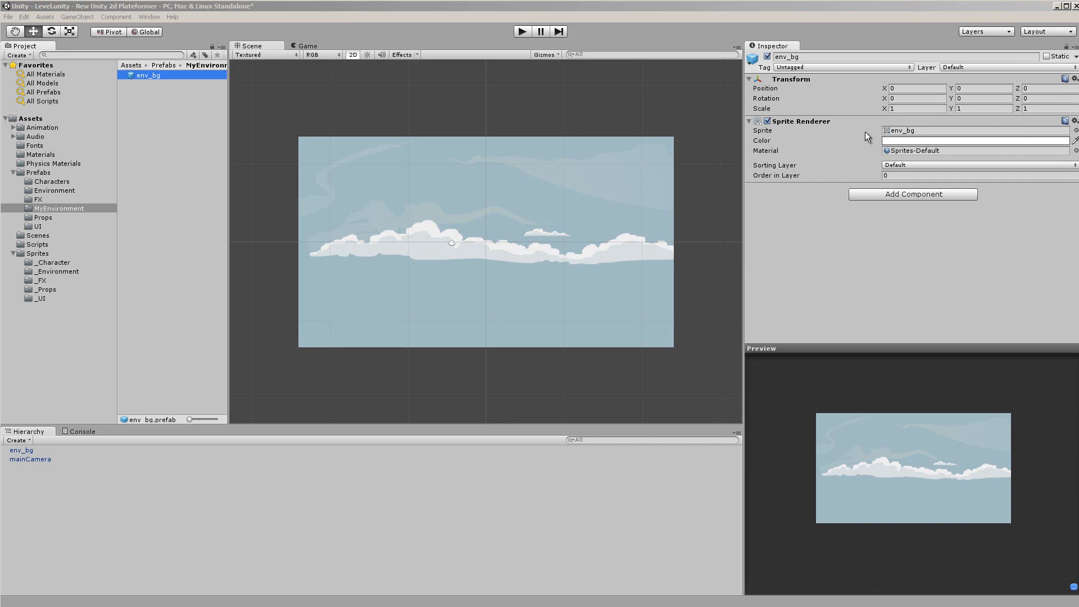
# - Set both the sprite and the material of the env_bg prefab's Sprite Renderer to None
pyautogui.click(1075, 131)
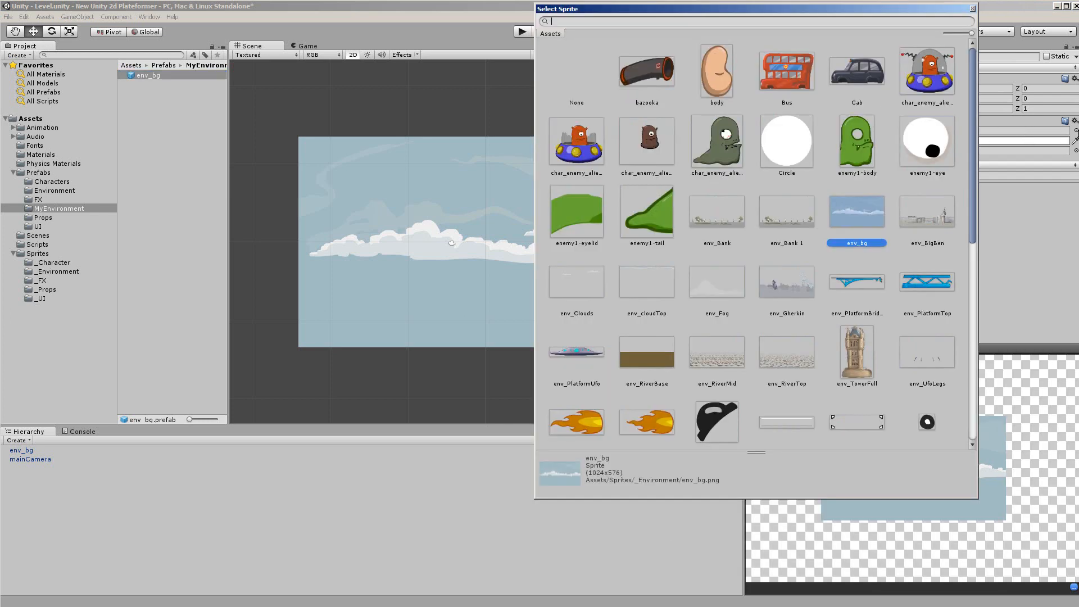
pyautogui.click(573, 77)
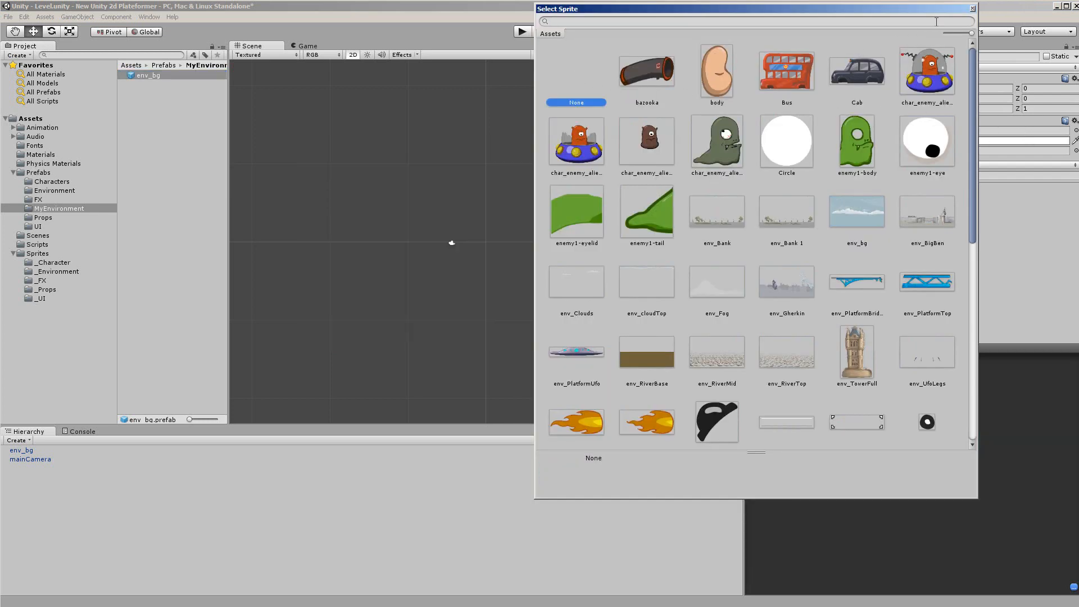
pyautogui.click(971, 9)
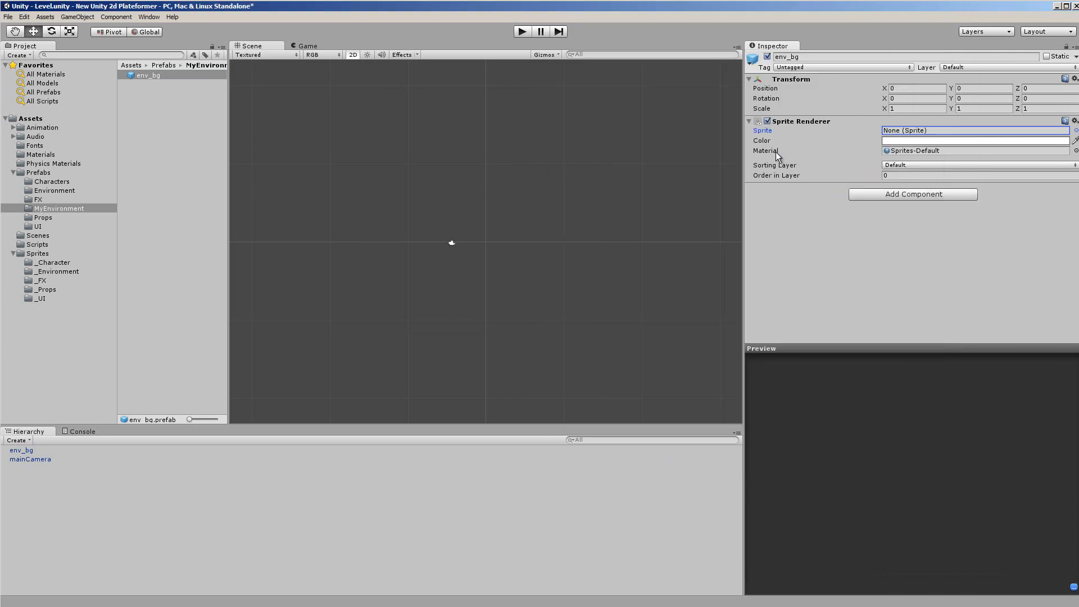
pyautogui.click(1074, 151)
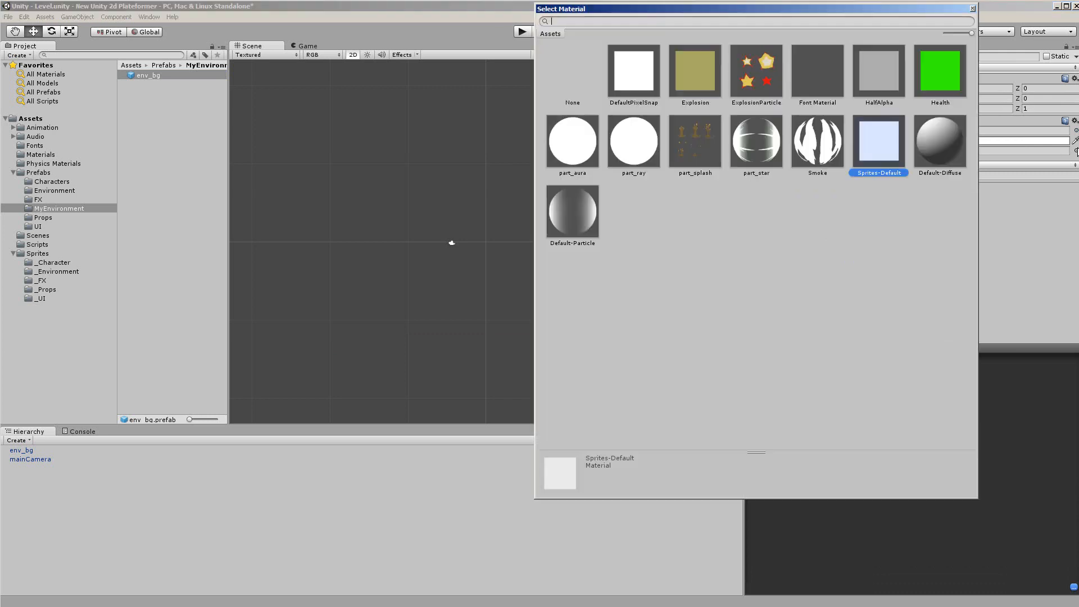
pyautogui.doubleClick(577, 63)
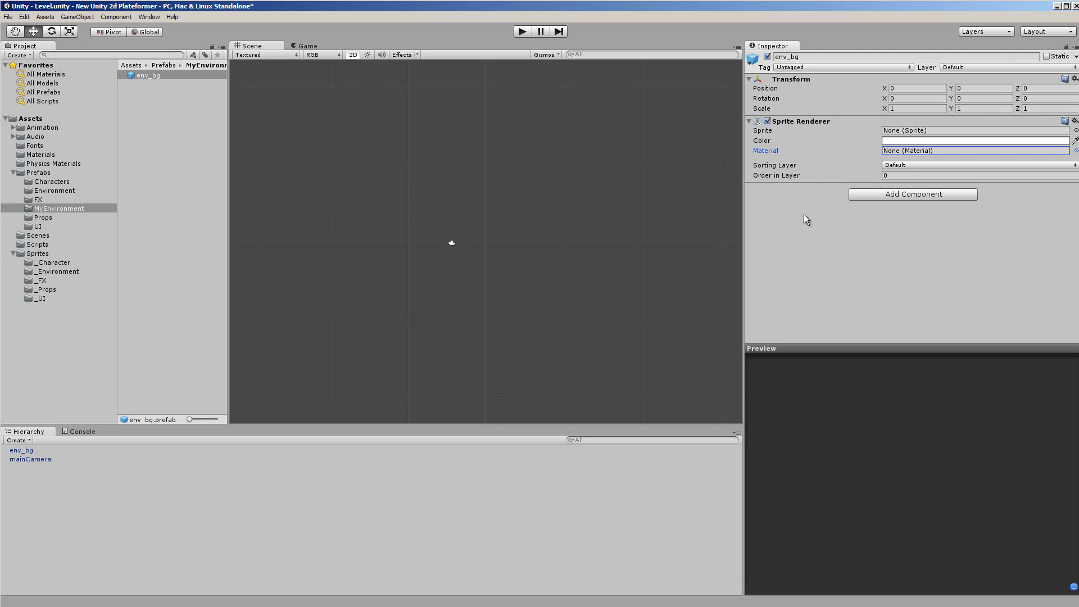
# - Add the Background Parallax script to the env_bg prefab and move it above the Sprite Renderer, leaving its properties expanded
pyautogui.click(922, 196)
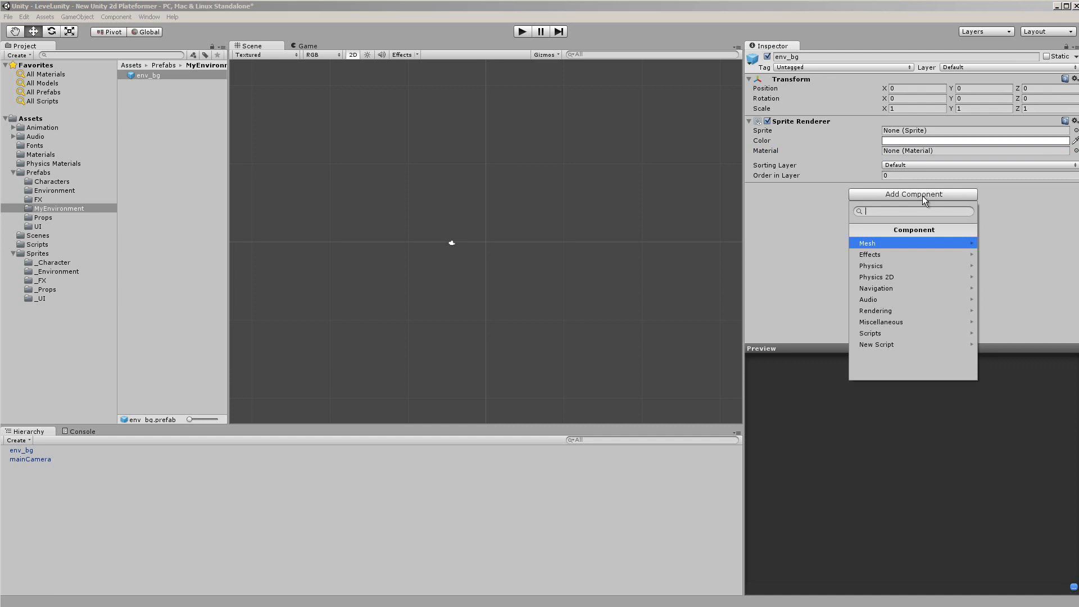
pyautogui.click(899, 332)
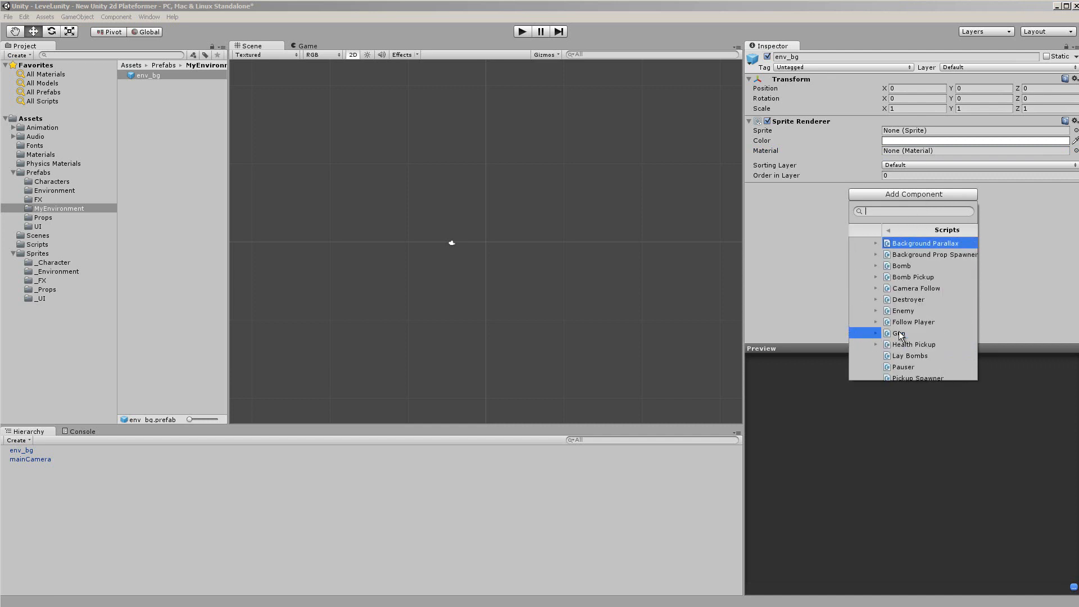
pyautogui.click(892, 245)
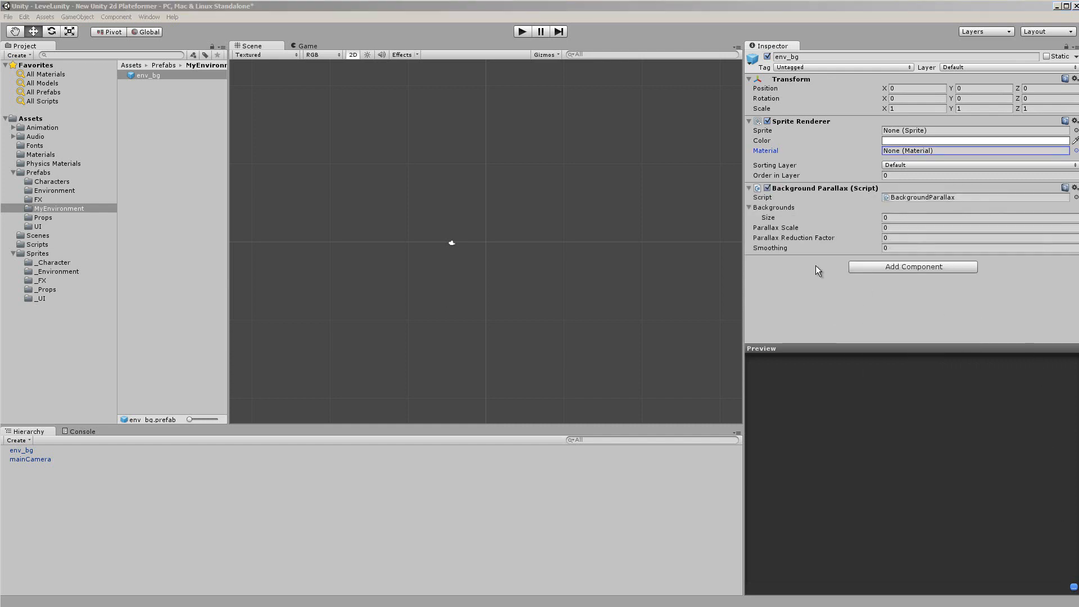
pyautogui.click(899, 187)
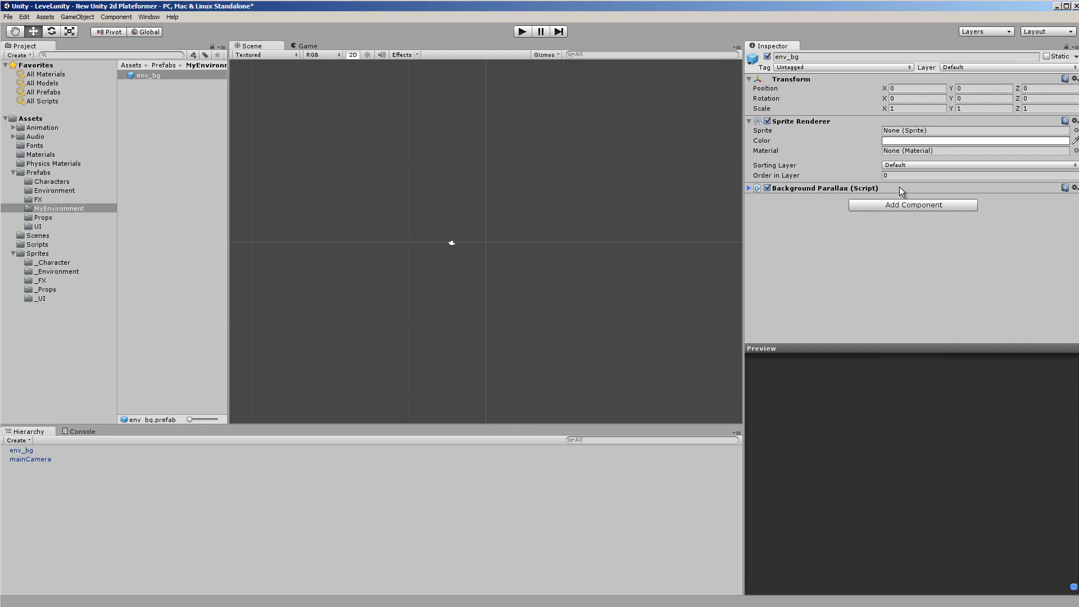
pyautogui.rightClick(899, 187)
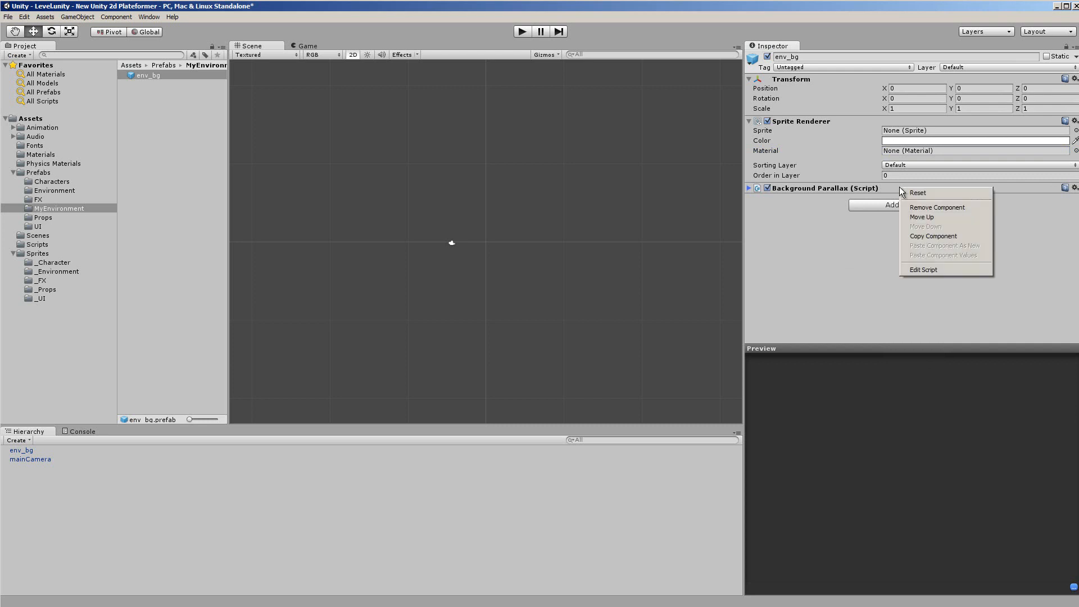
pyautogui.click(921, 218)
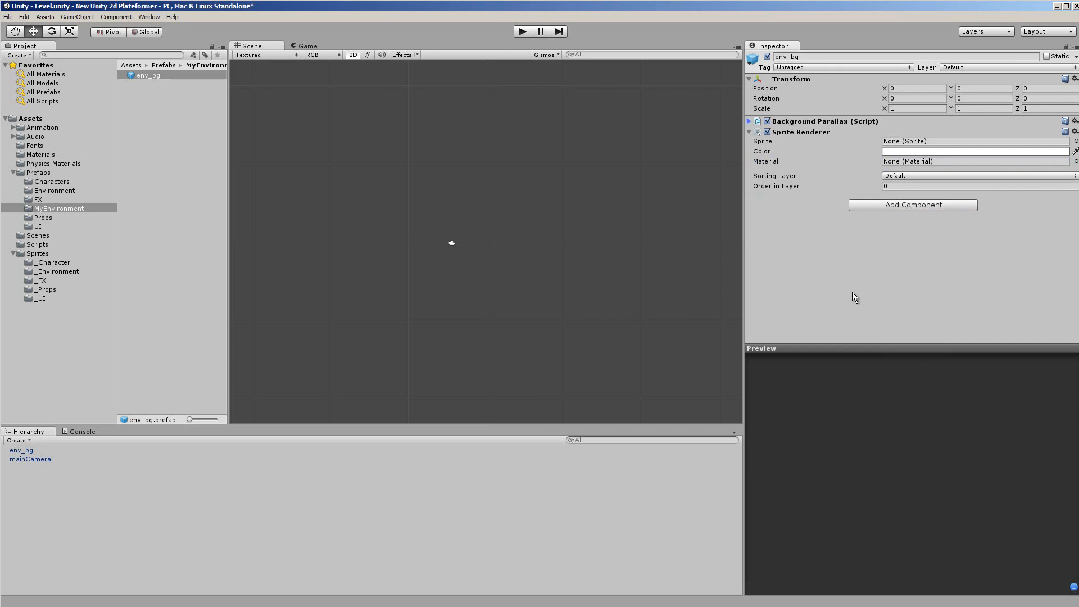
pyautogui.click(747, 120)
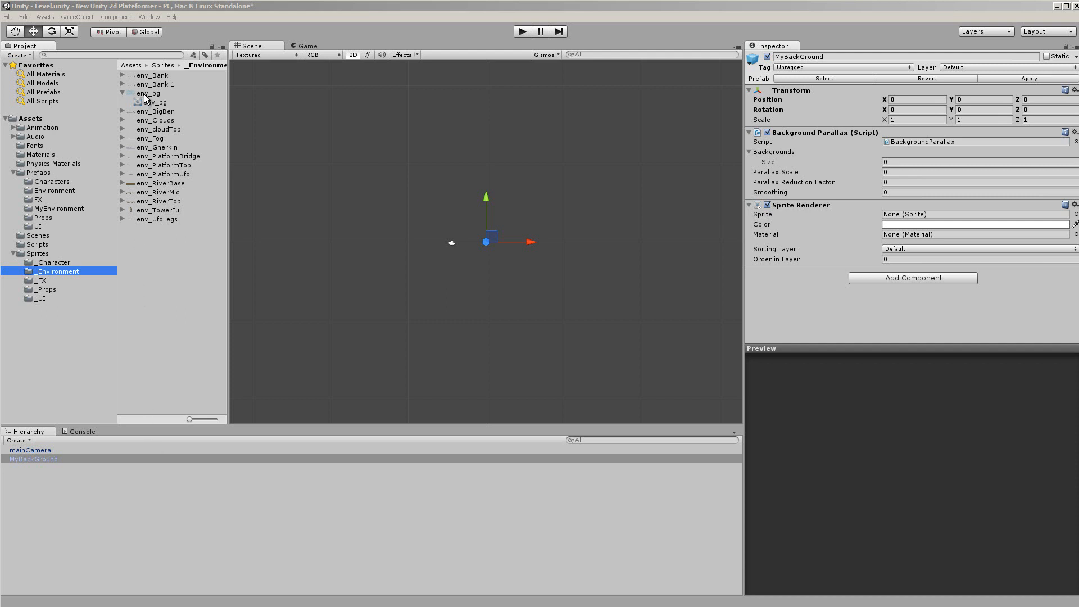
# - Add the env_bg sprite from Sprites/_Environment to the scene as a child of MyBackGround
pyautogui.click(147, 97)
pyautogui.moveTo(146, 97); pyautogui.dragTo(42, 461)
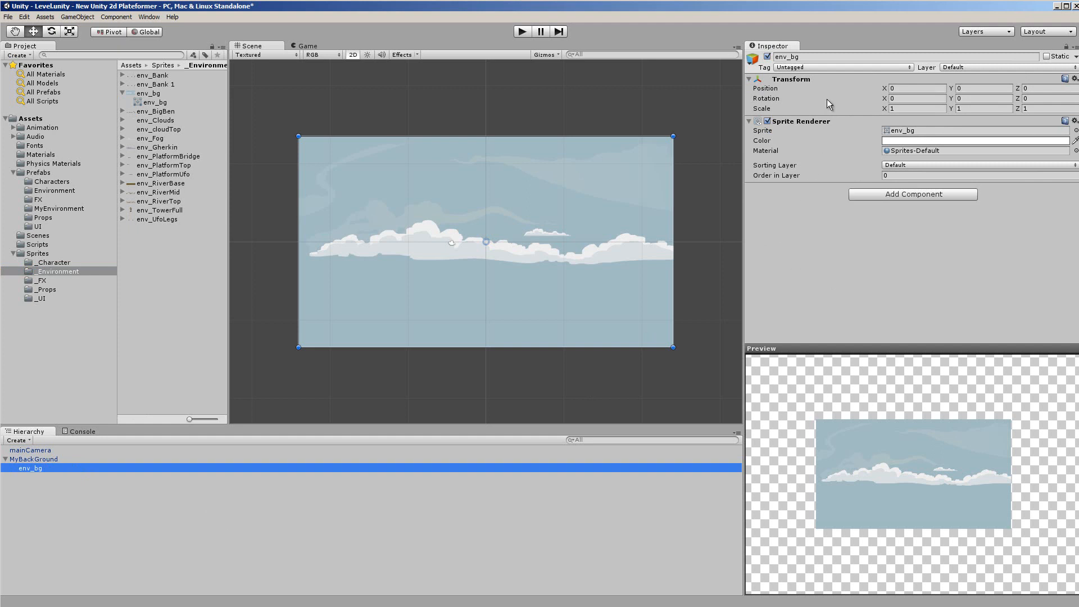
# - Open the Tags & Layers settings and examine the order of the project's sorting layers
pyautogui.click(986, 31)
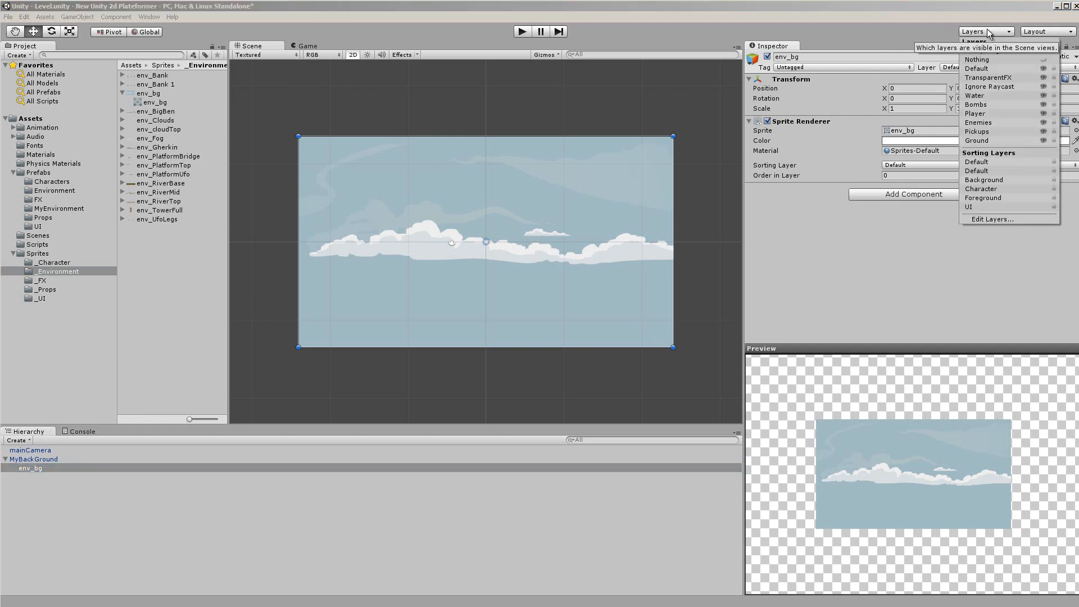
pyautogui.click(994, 218)
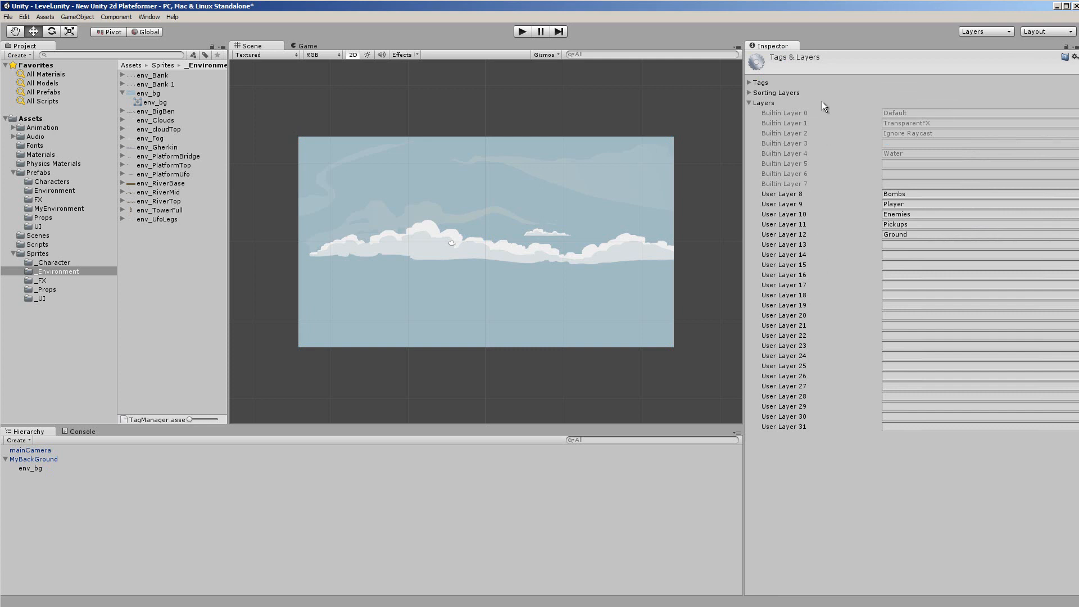
pyautogui.click(747, 102)
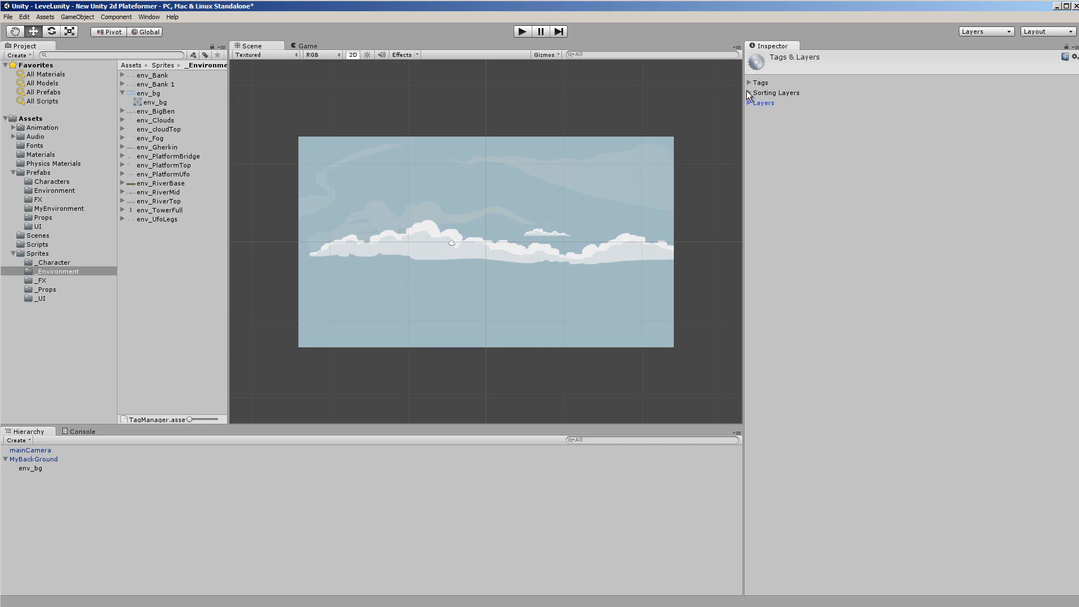
pyautogui.click(749, 93)
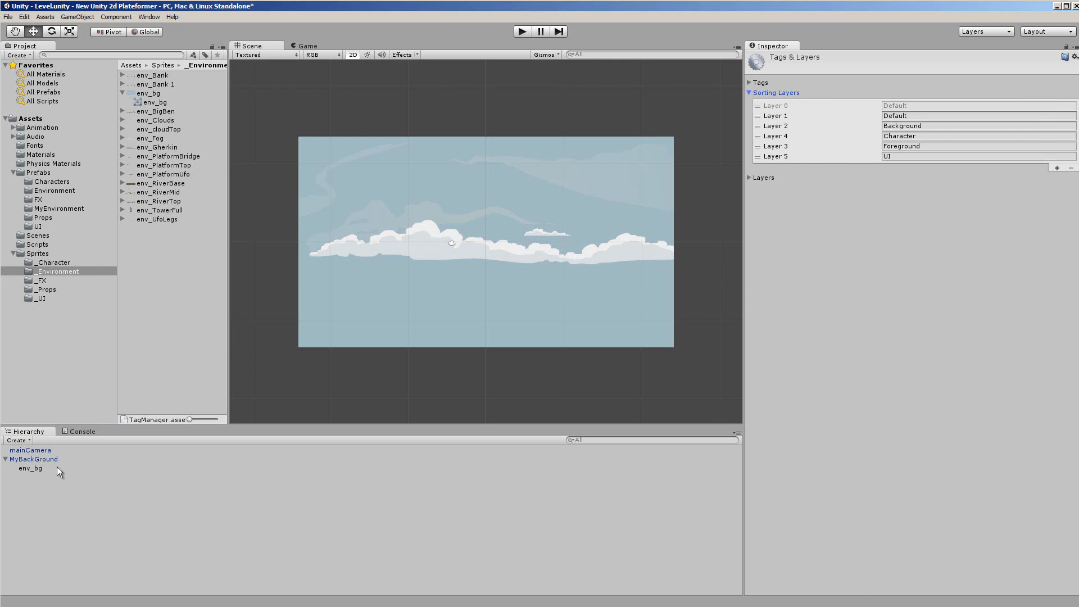
# - Put the env_bg sprite on the Background sorting layer with order in layer 1
pyautogui.click(35, 468)
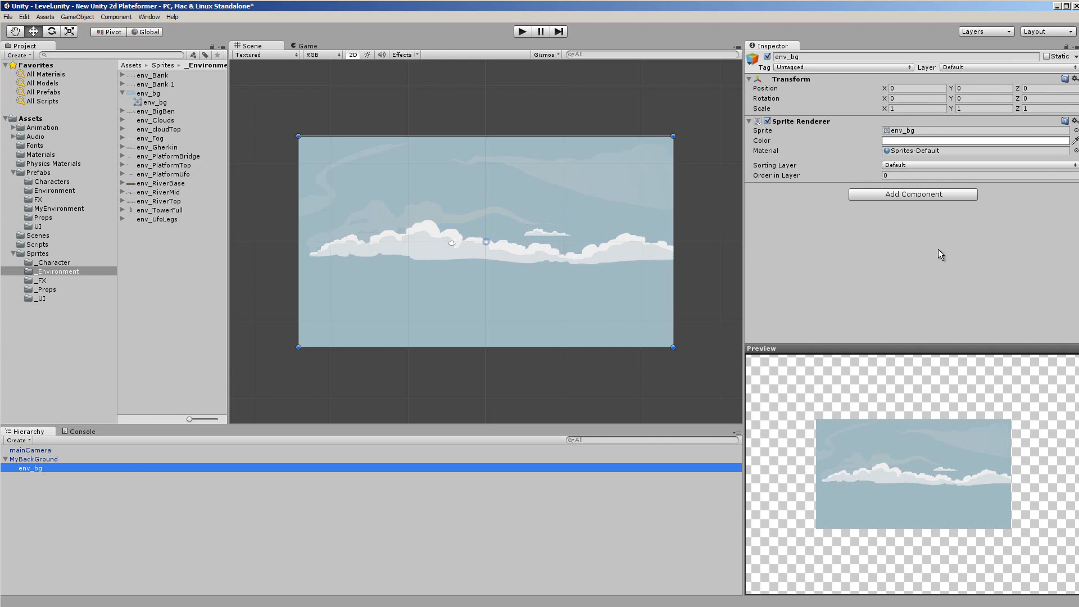
pyautogui.click(914, 166)
pyautogui.click(910, 183)
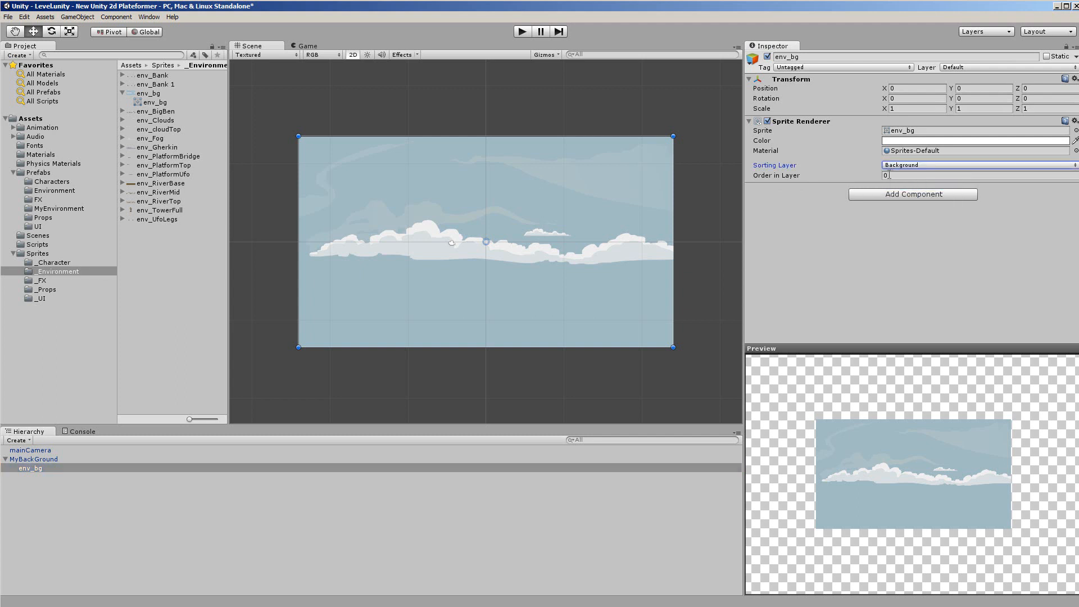
pyautogui.click(889, 176)
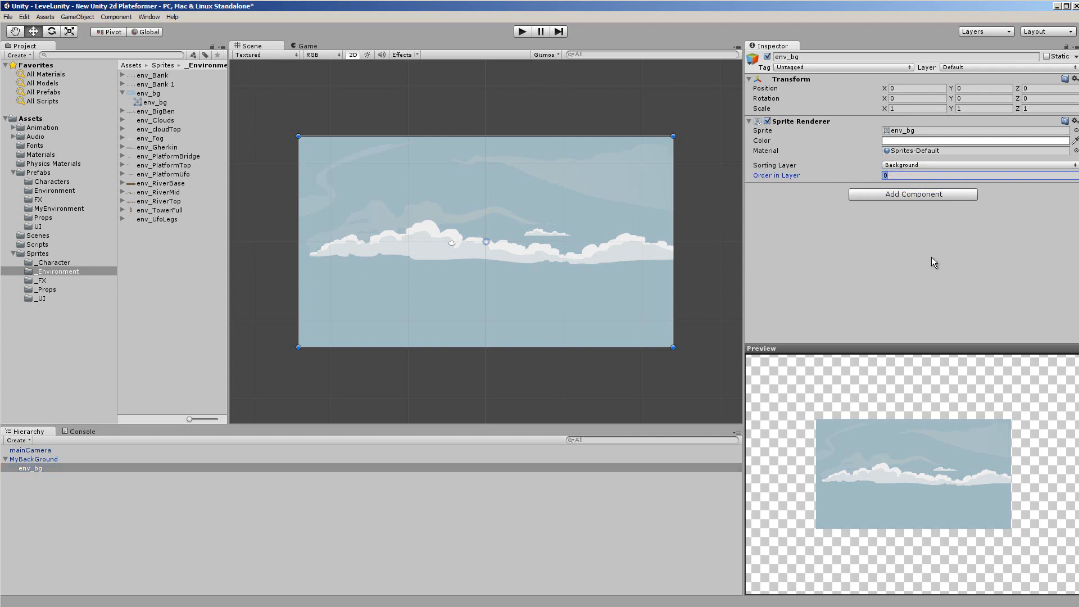
pyautogui.write('1')
# - Add the env_Bank sprite as a child of MyBackGround, on the Background sorting layer with order in layer 8
pyautogui.click(161, 77)
pyautogui.moveTo(161, 81); pyautogui.dragTo(45, 459)
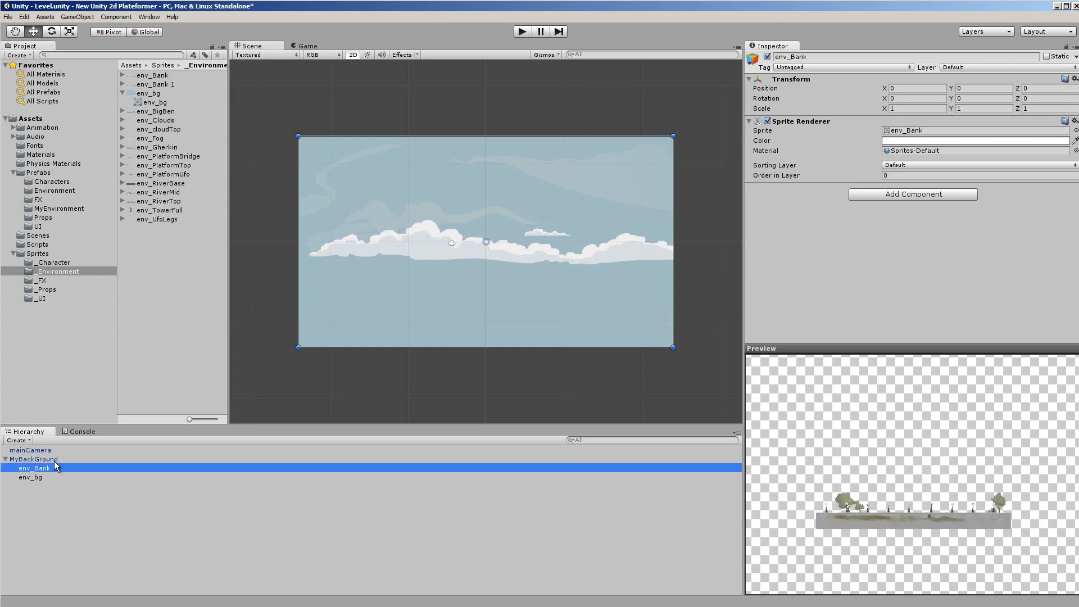
pyautogui.click(910, 165)
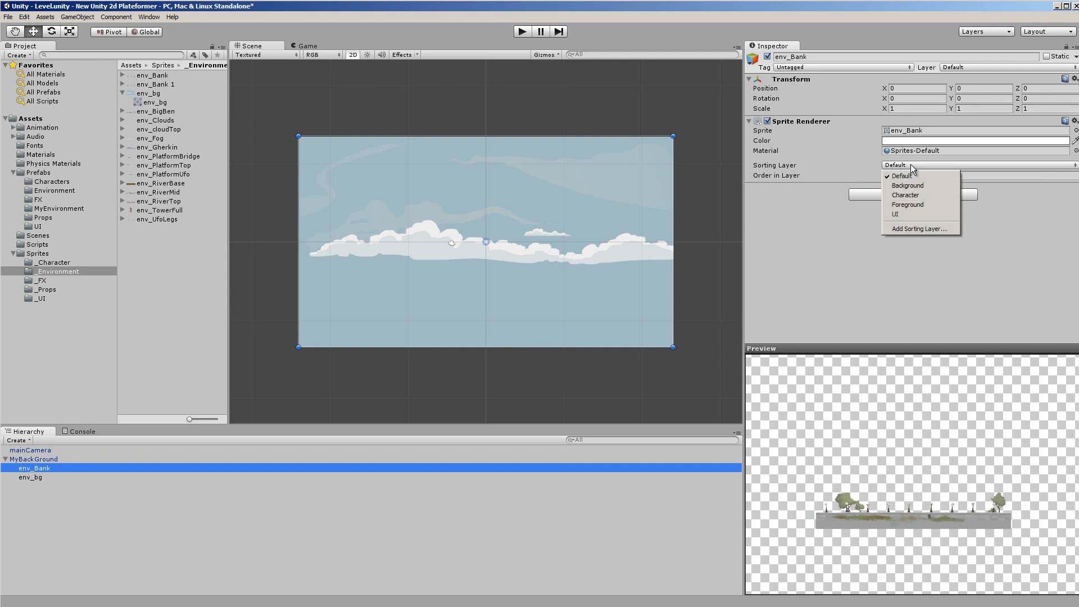
pyautogui.click(913, 184)
pyautogui.click(896, 175)
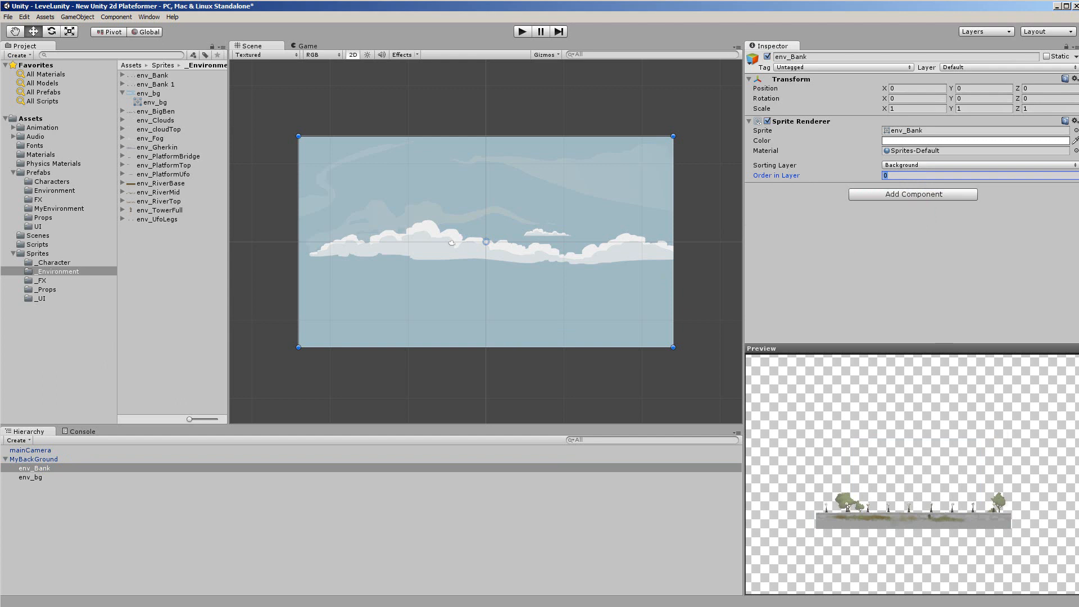
pyautogui.click(899, 175)
pyautogui.press('BackSpace')
pyautogui.write('8')
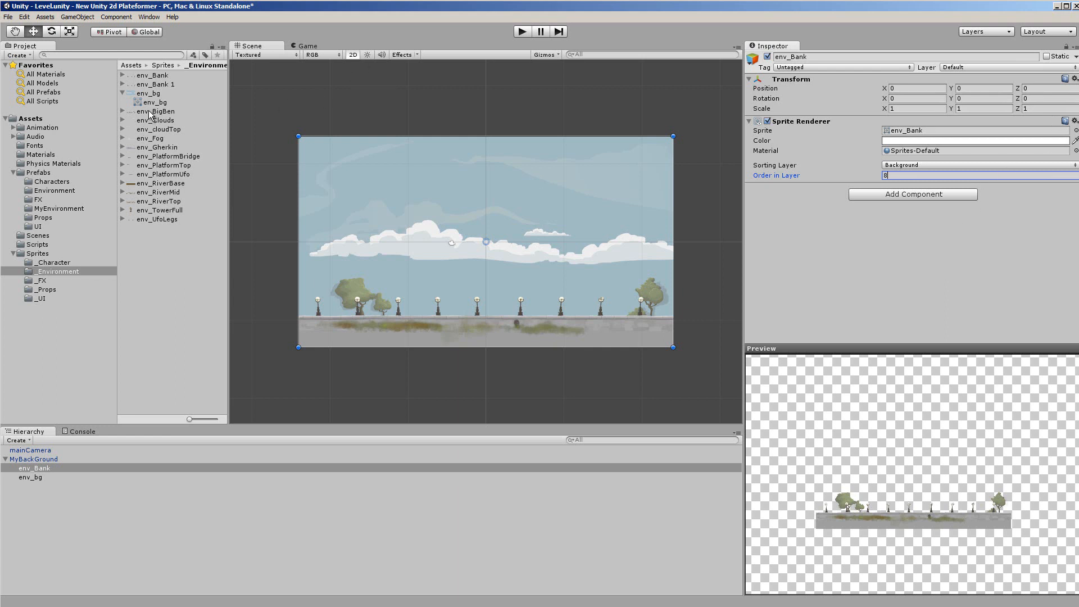
# - Add the env_BigBen sprite as a child of MyBackGround, on the Background sorting layer with order in layer 6
pyautogui.moveTo(153, 111); pyautogui.dragTo(35, 459)
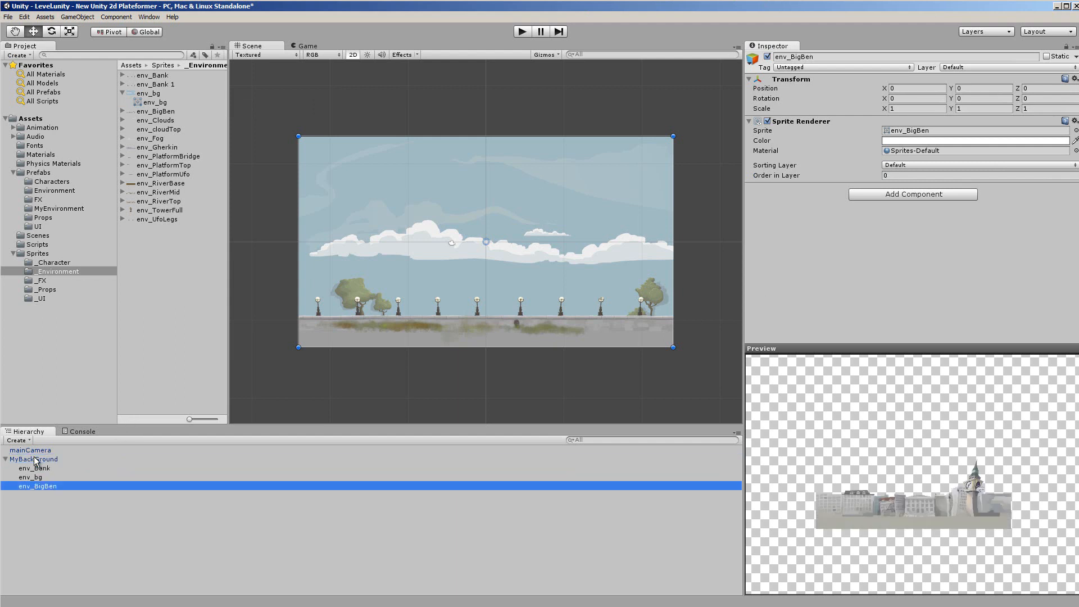
pyautogui.click(919, 164)
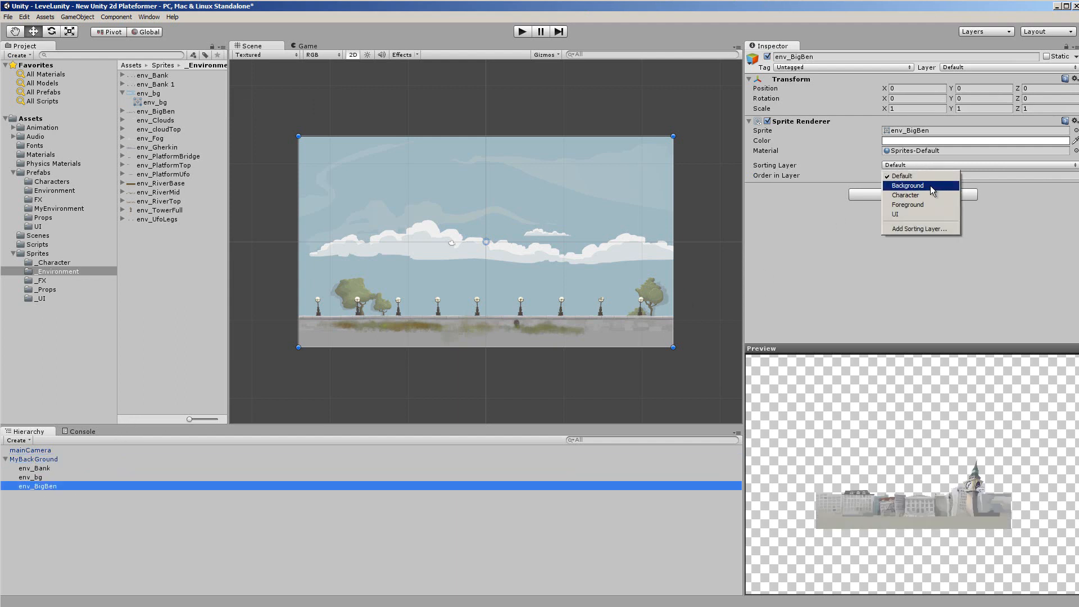
pyautogui.click(929, 185)
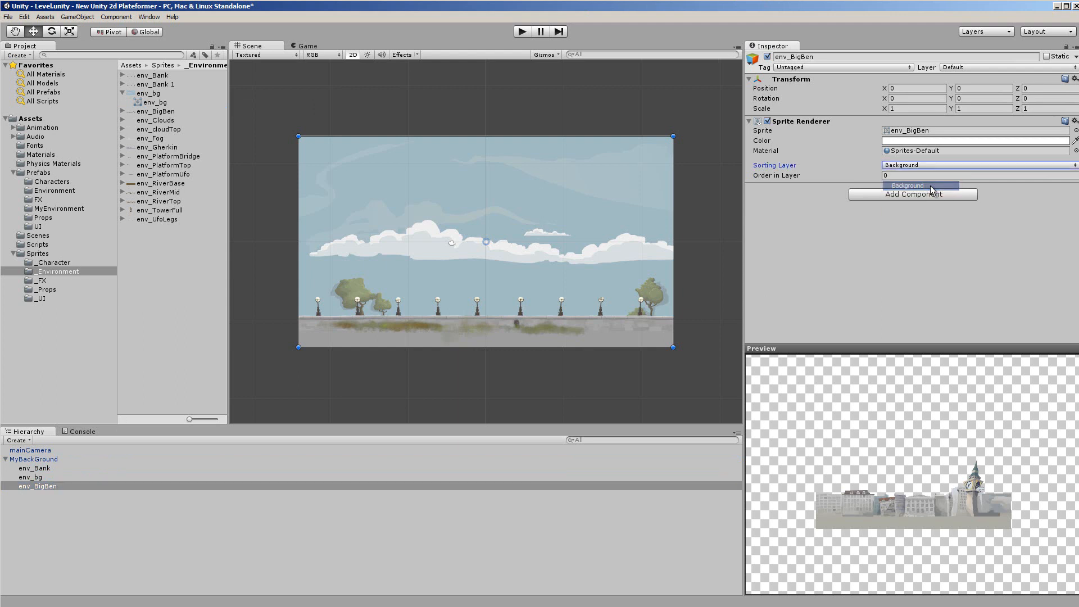
pyautogui.click(893, 176)
pyautogui.write('6')
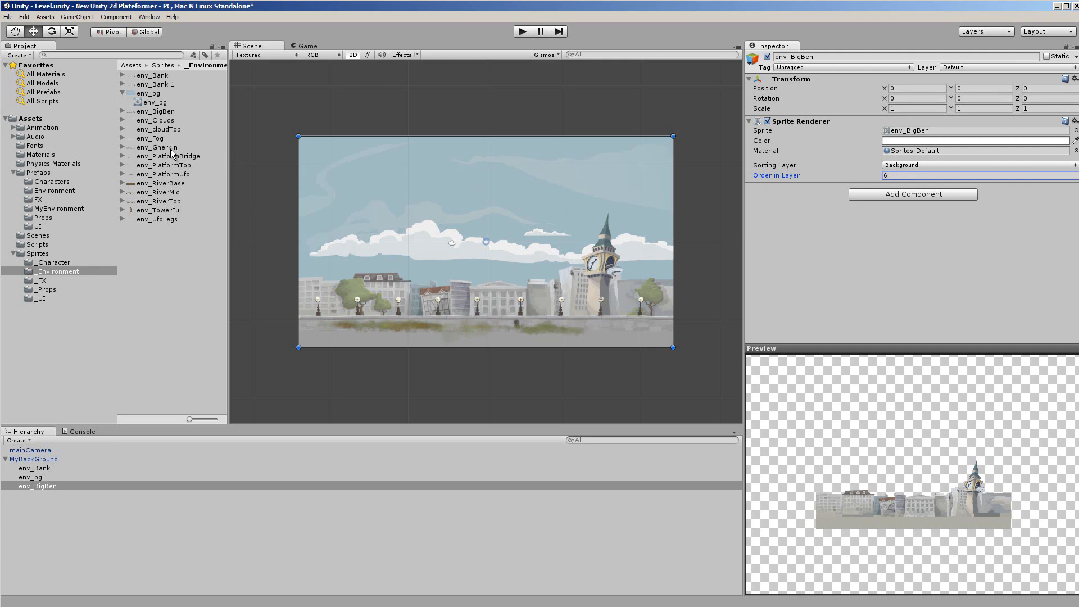
# - Add the env_Gherkin sprite as a child of MyBackGround, on the Background sorting layer with order in layer 5
pyautogui.moveTo(169, 148); pyautogui.dragTo(53, 464)
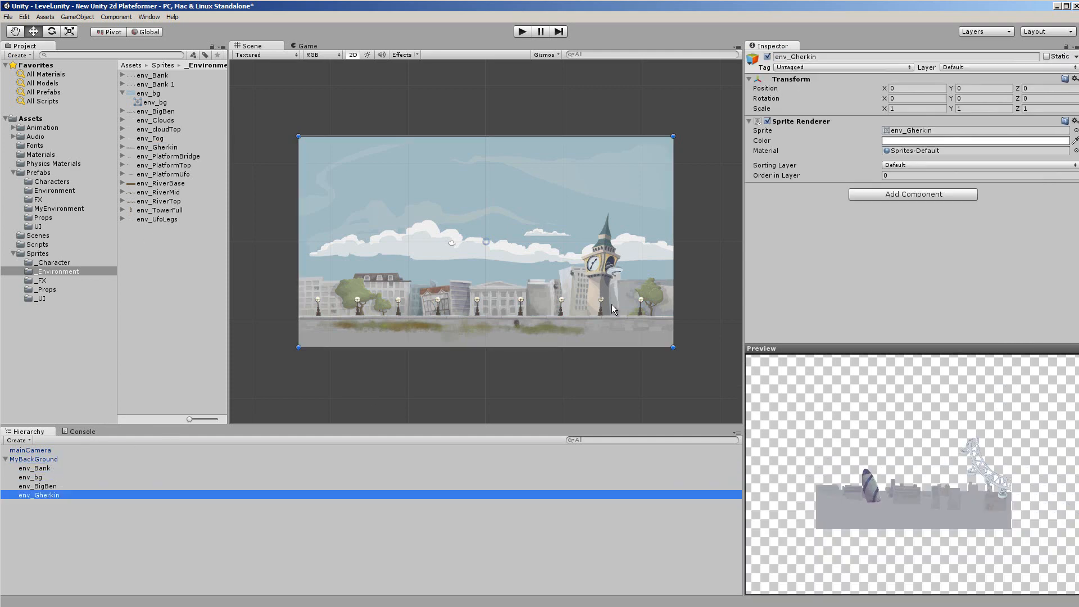
pyautogui.click(951, 166)
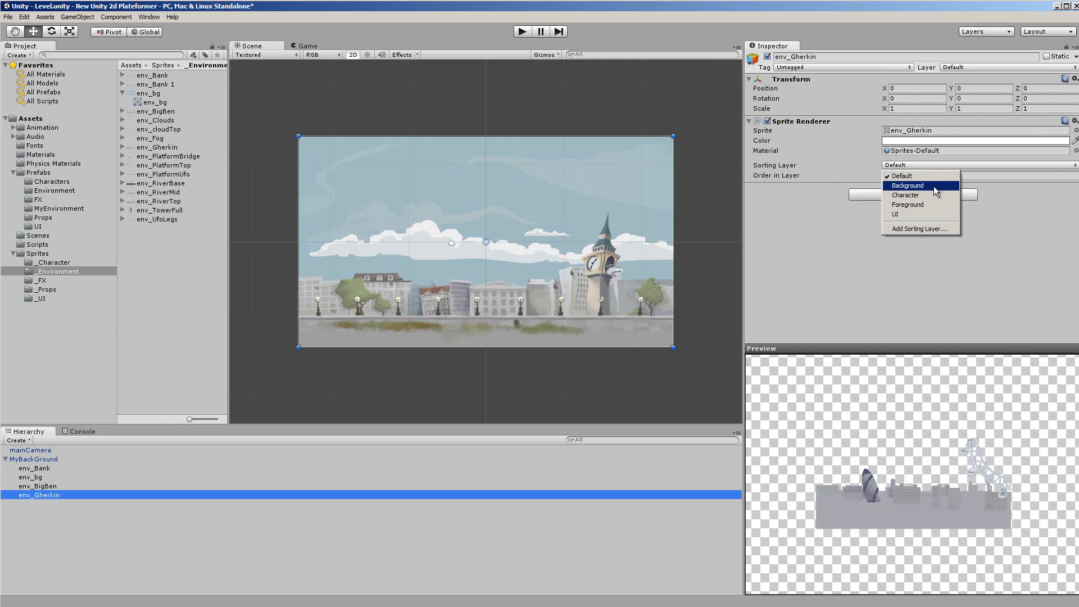
pyautogui.click(933, 187)
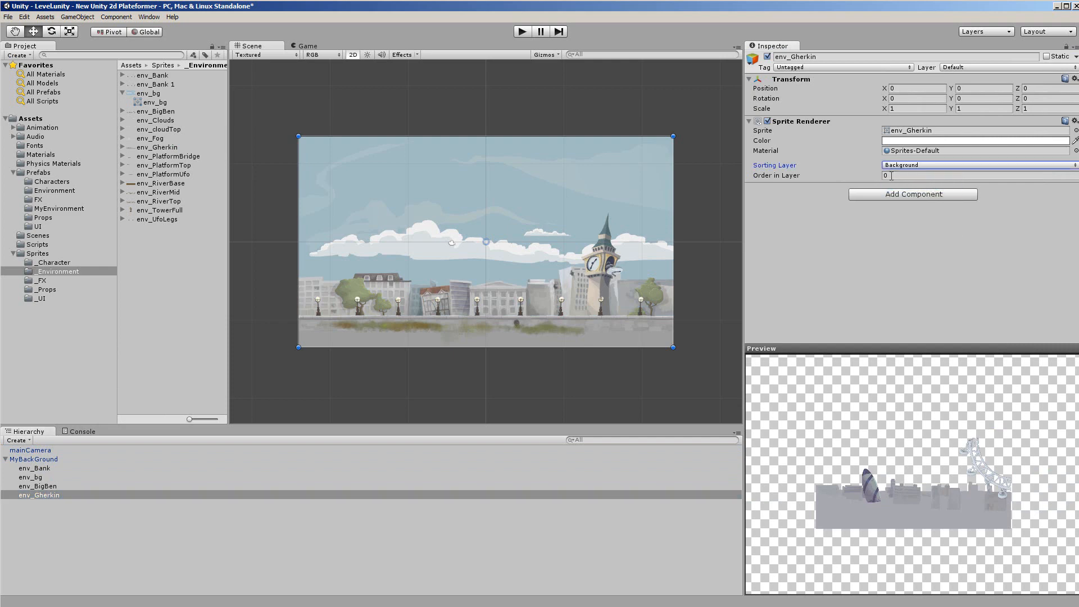
pyautogui.click(891, 176)
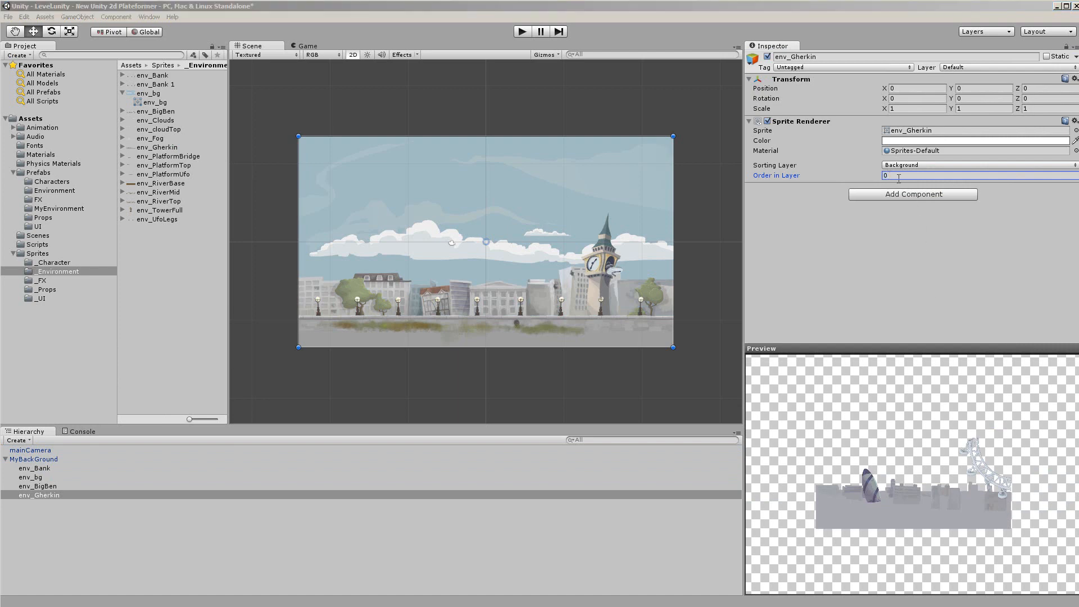
pyautogui.write('5')
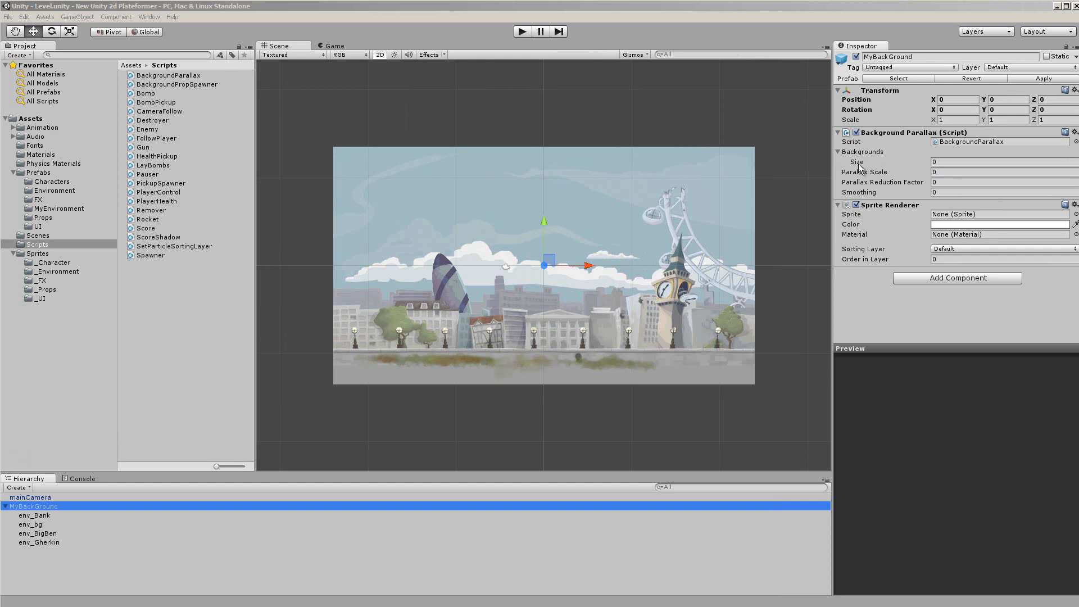
# - Set the size of the Backgrounds array in MyBackGround's Background Parallax script to 4
pyautogui.click(945, 163)
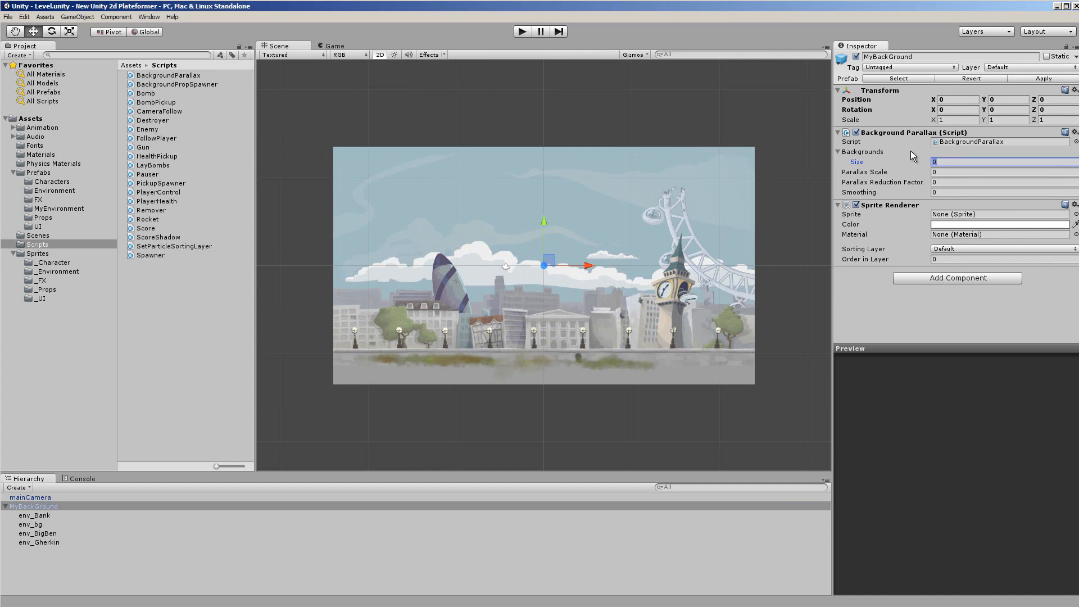
pyautogui.press('Return')
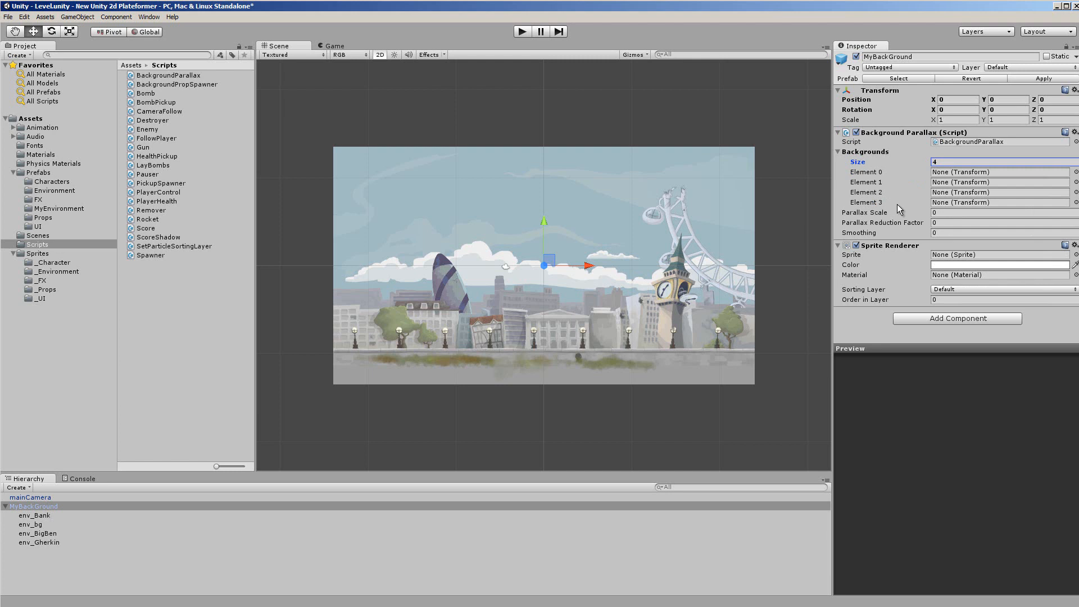
pyautogui.click(28, 524)
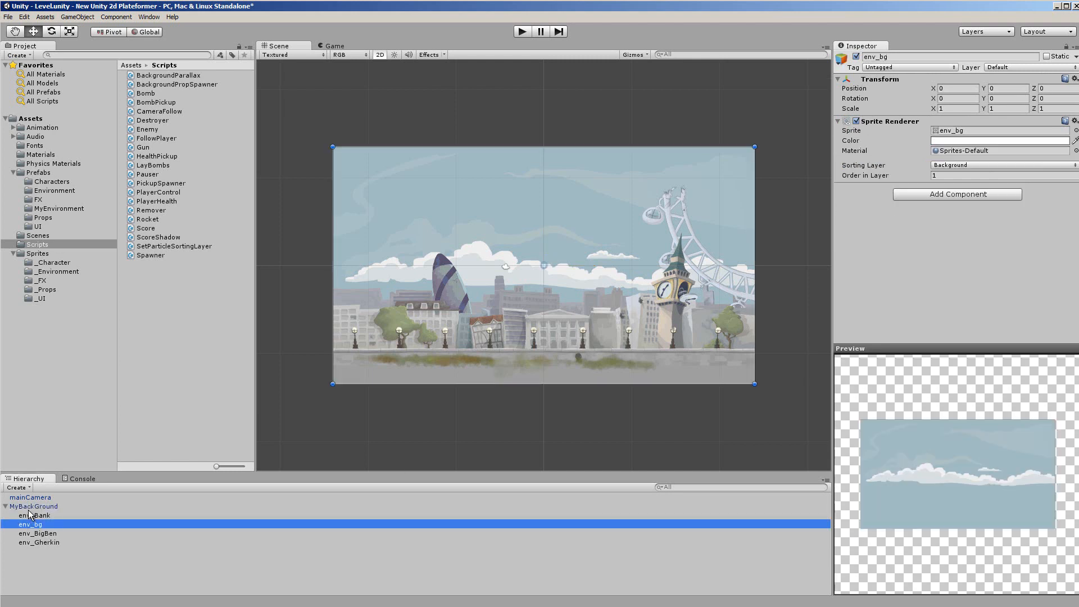
pyautogui.click(29, 511)
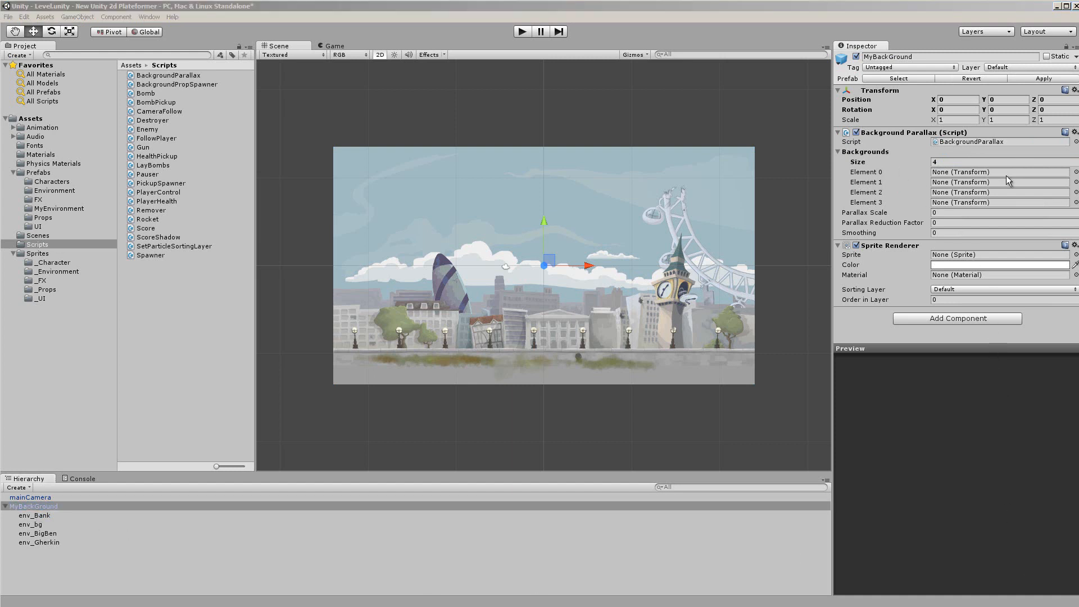
# - Assign env_bg, env_Gherkin, env_BigBen and env_Bank to Backgrounds elements 0 to 3 of the Background Parallax script
pyautogui.click(1075, 182)
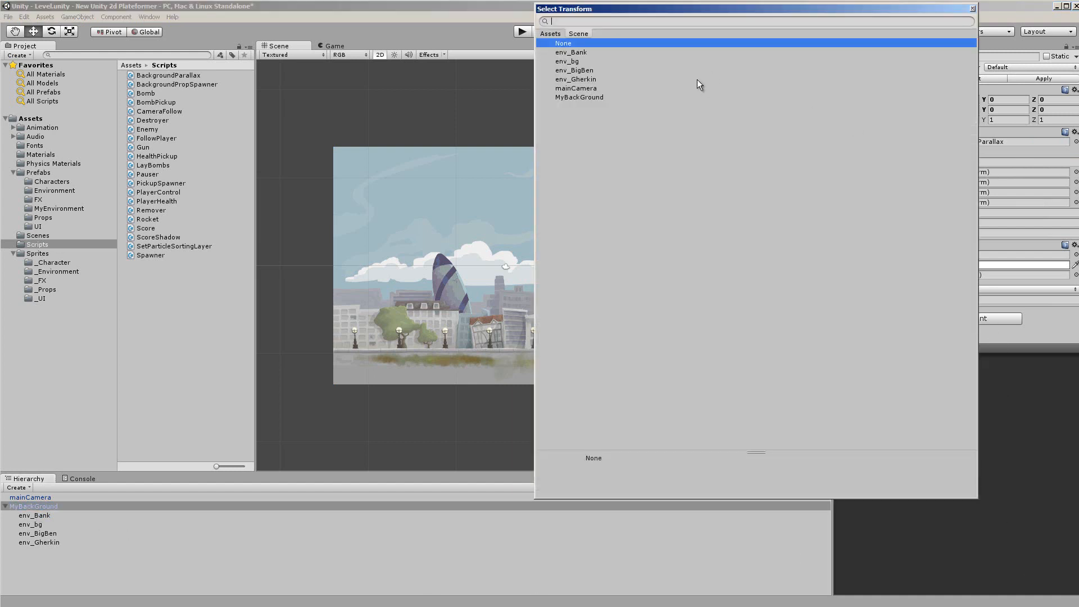
pyautogui.doubleClick(559, 61)
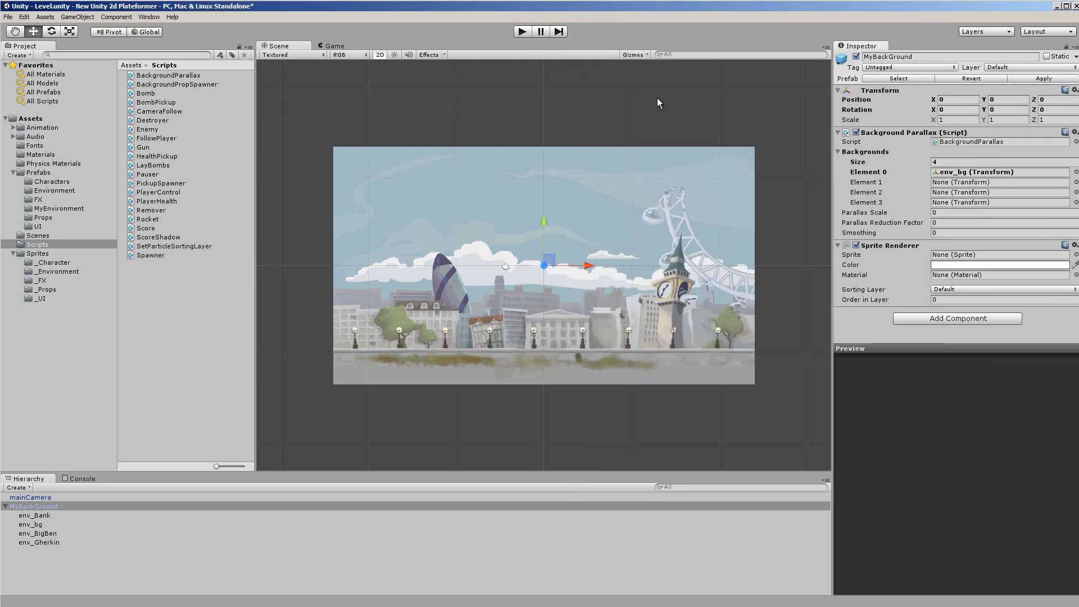
pyautogui.click(1075, 182)
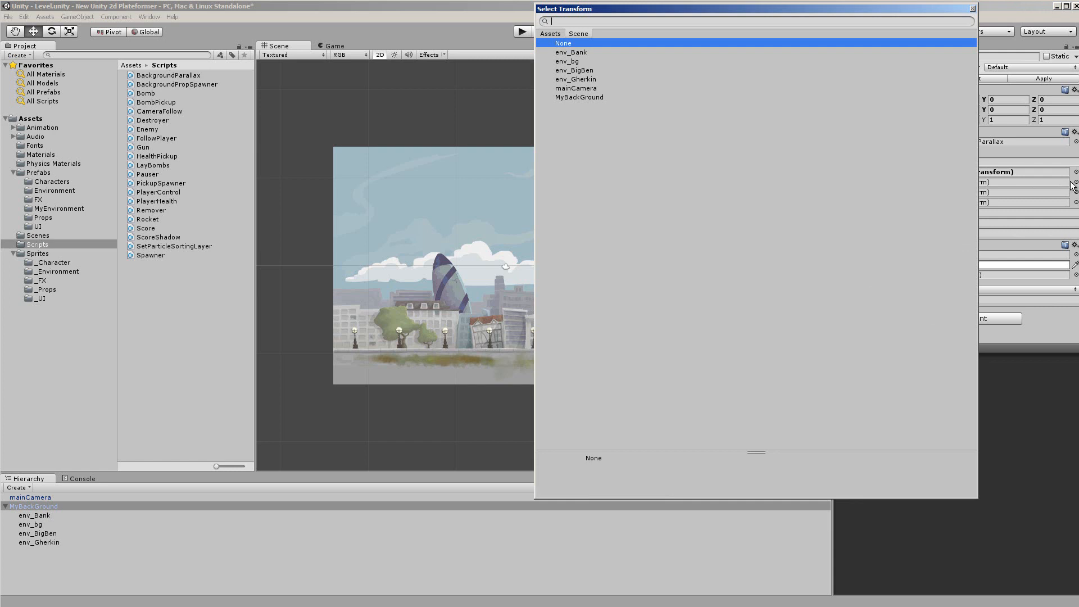
pyautogui.doubleClick(576, 82)
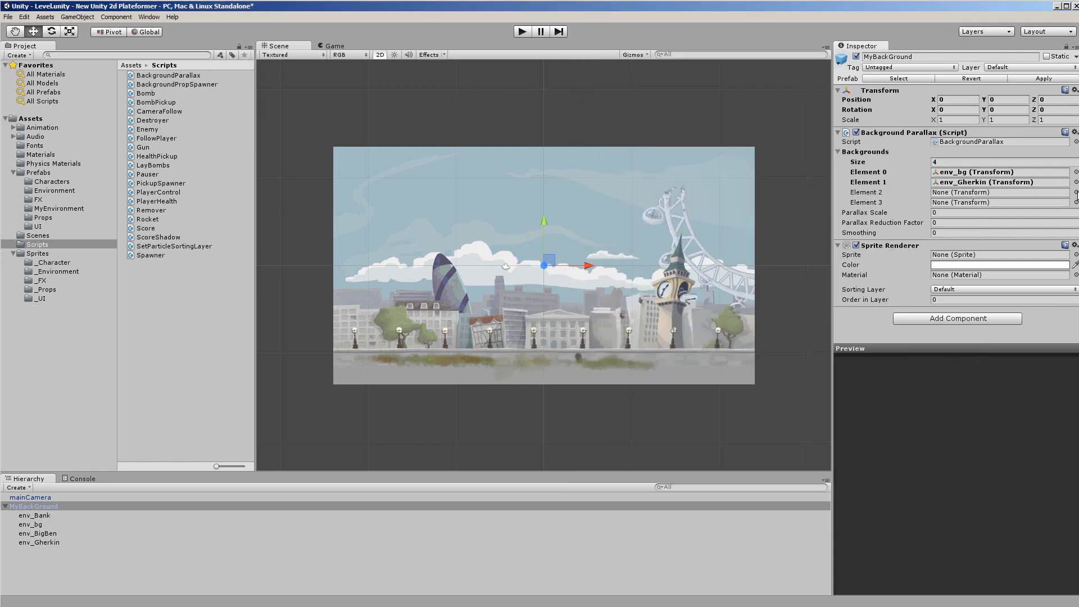
pyautogui.click(1076, 192)
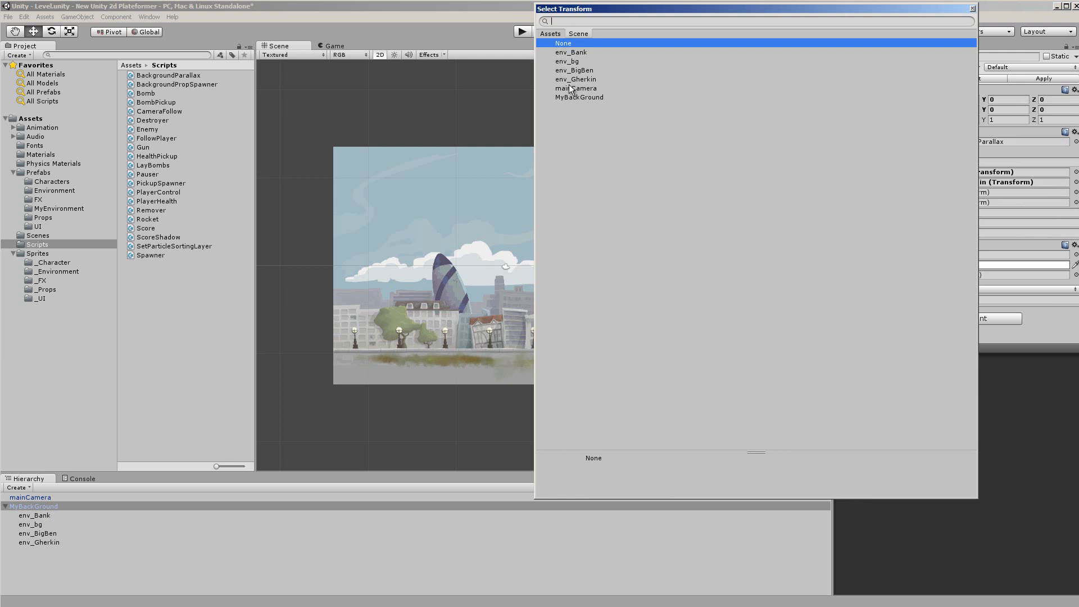
pyautogui.doubleClick(573, 70)
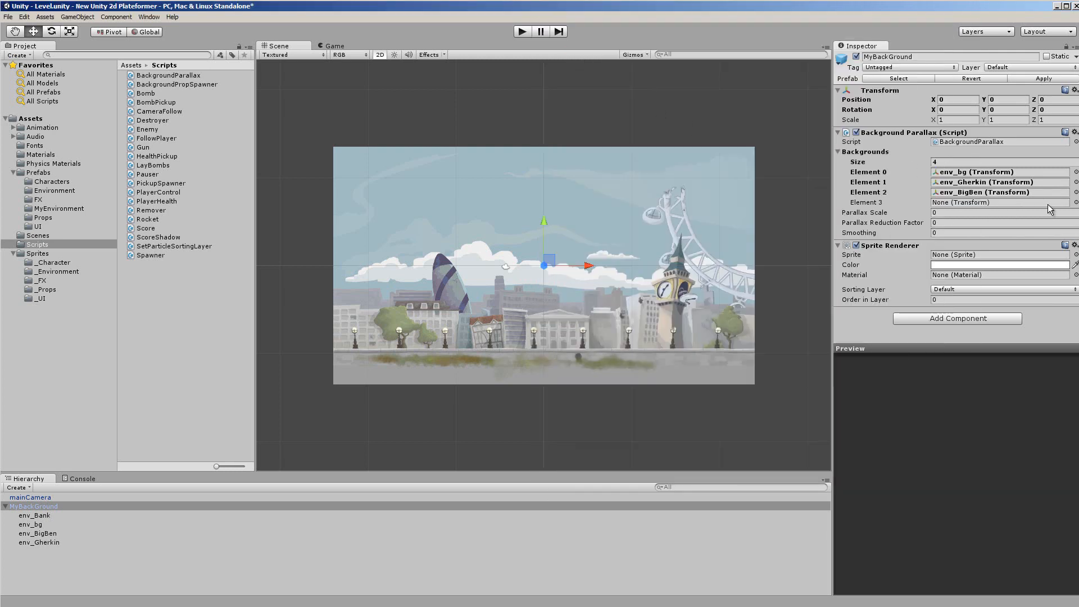
pyautogui.click(1075, 202)
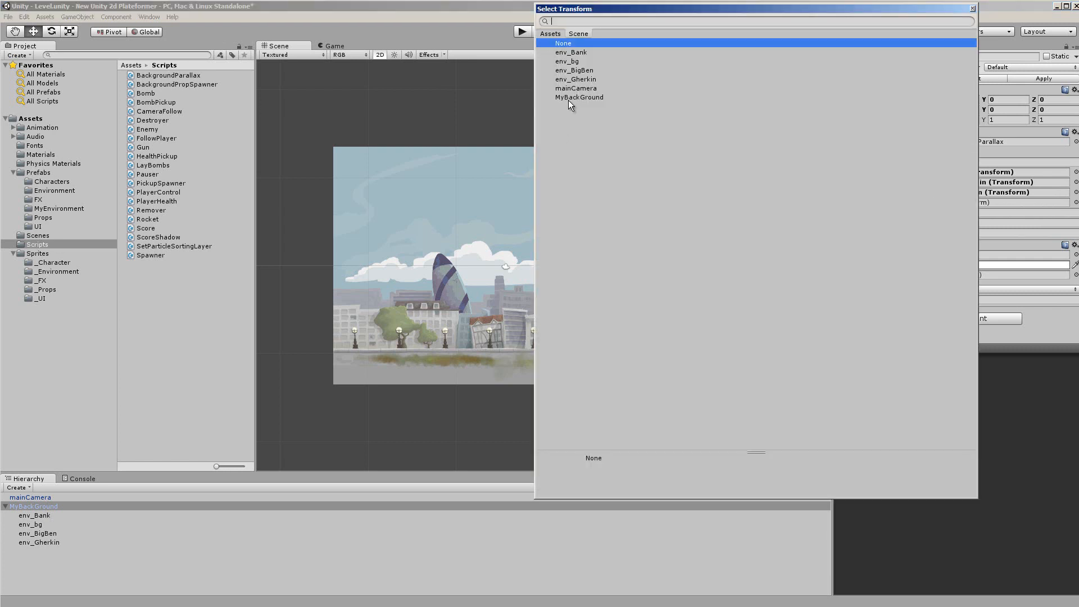
pyautogui.doubleClick(574, 53)
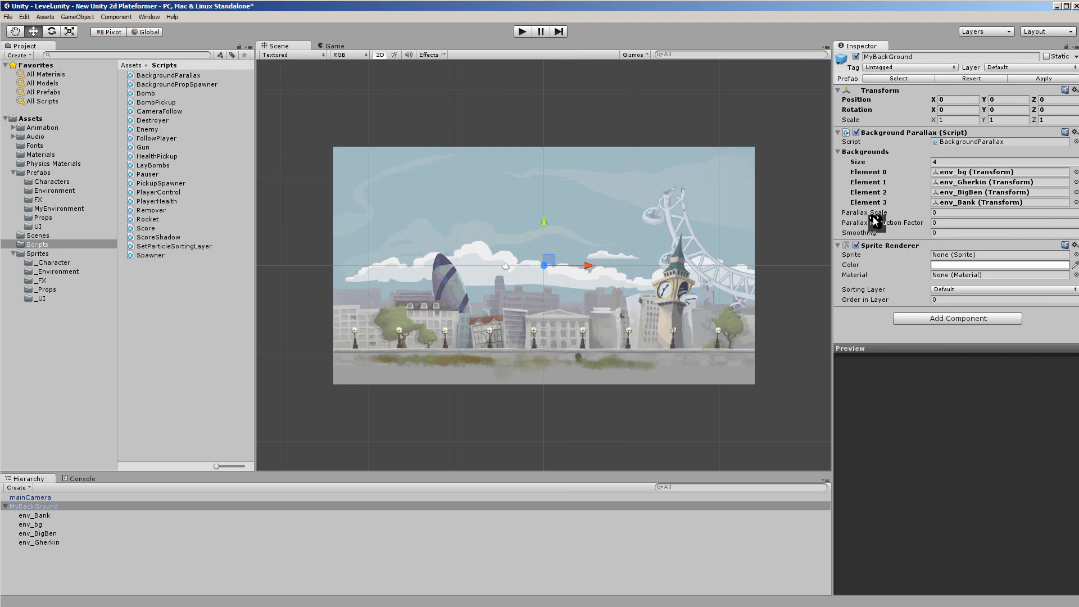
# - Set the Background Parallax script's Parallax Scale to 0.5, Parallax Reduction Factor to 0.4 and Smoothing to 8
pyautogui.click(939, 214)
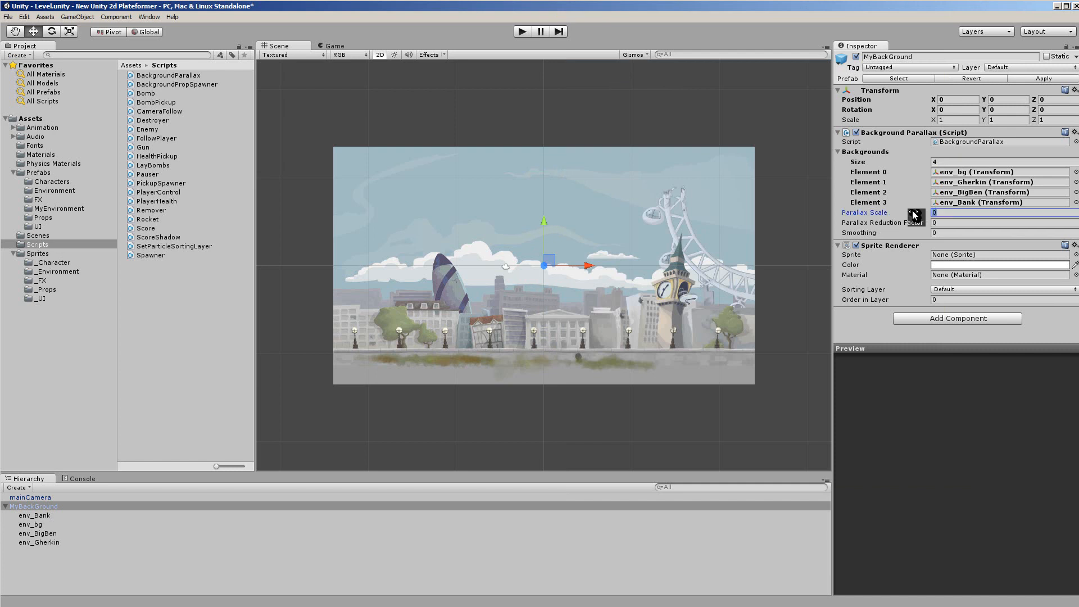
pyautogui.write('0.5')
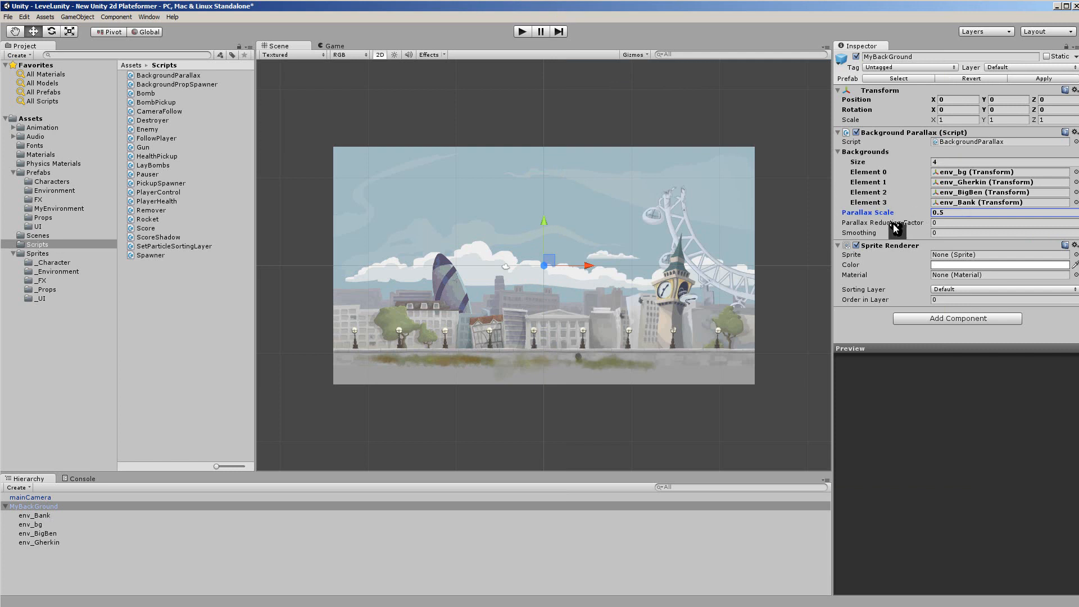
pyautogui.click(905, 222)
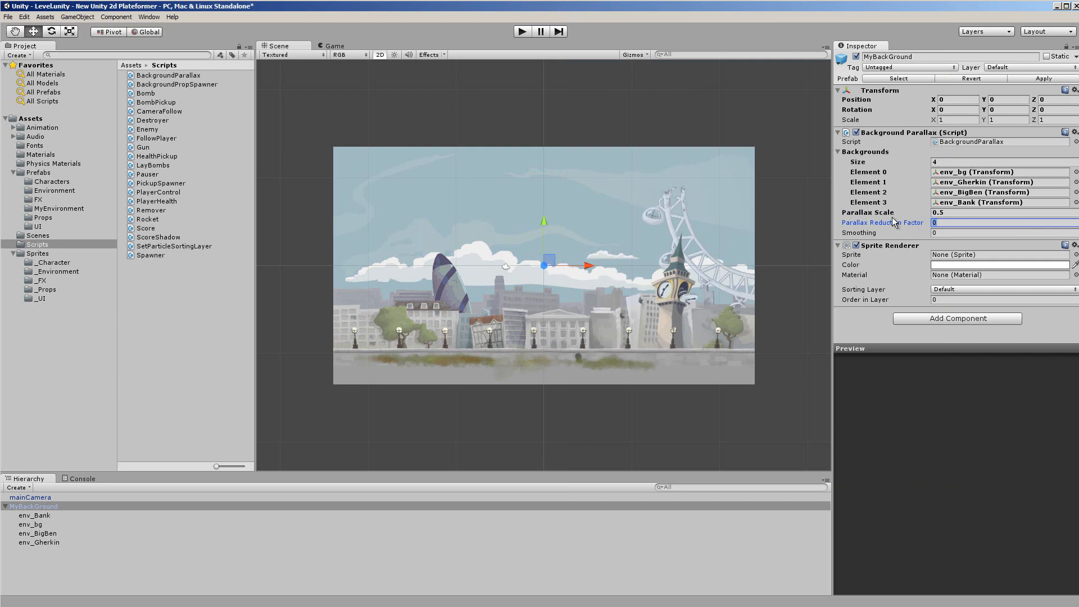
pyautogui.write('0.4')
pyautogui.click(919, 234)
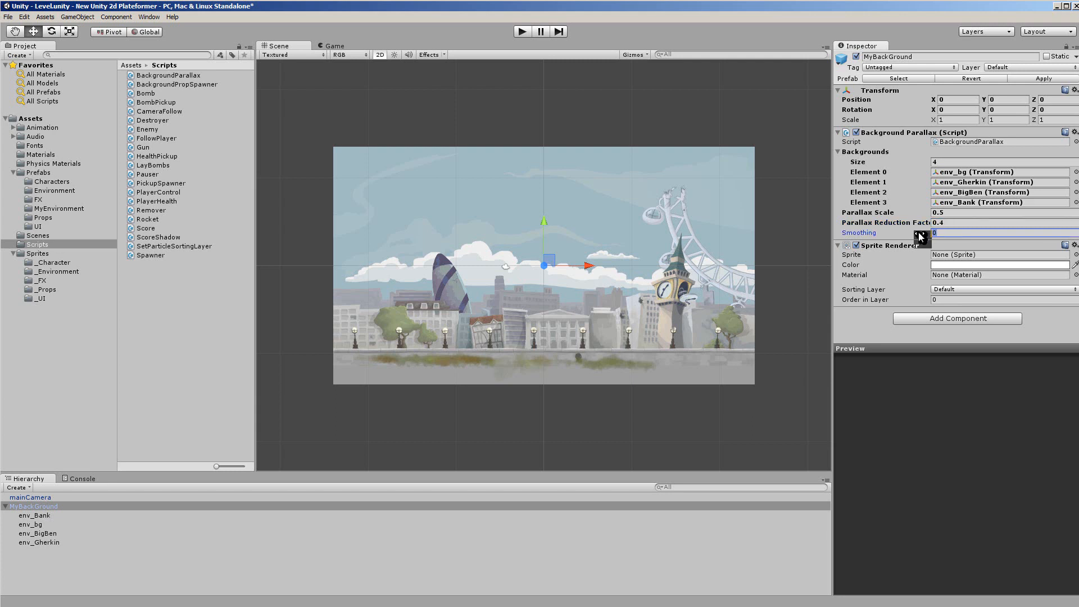
pyautogui.write('8')
# - Open the BackgroundParallax script in MonoDevelop to examine its parallax code, and return to Unity
pyautogui.click(1075, 142)
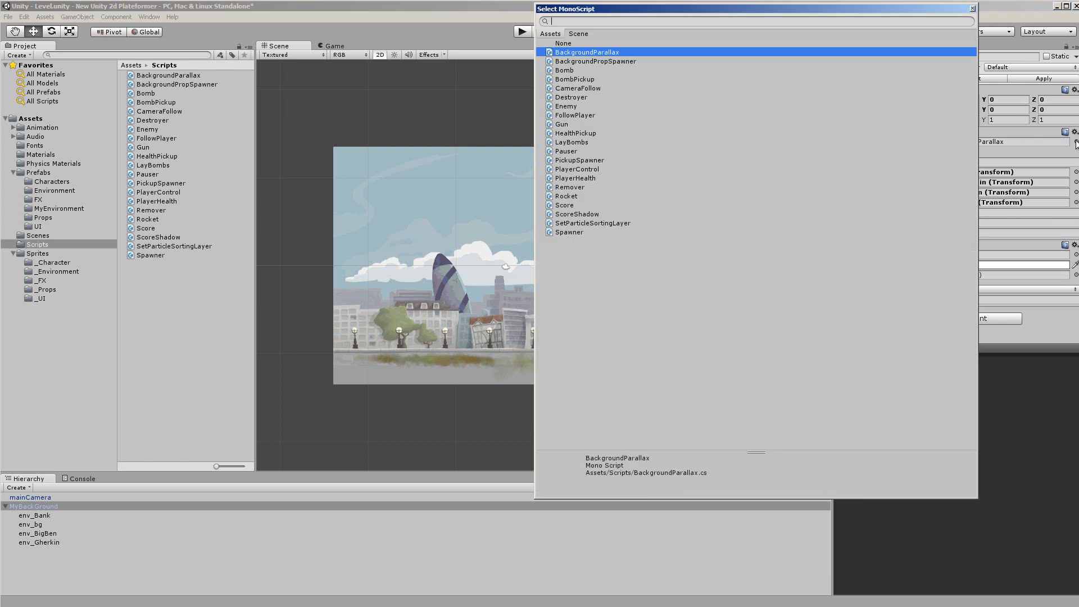
pyautogui.doubleClick(556, 52)
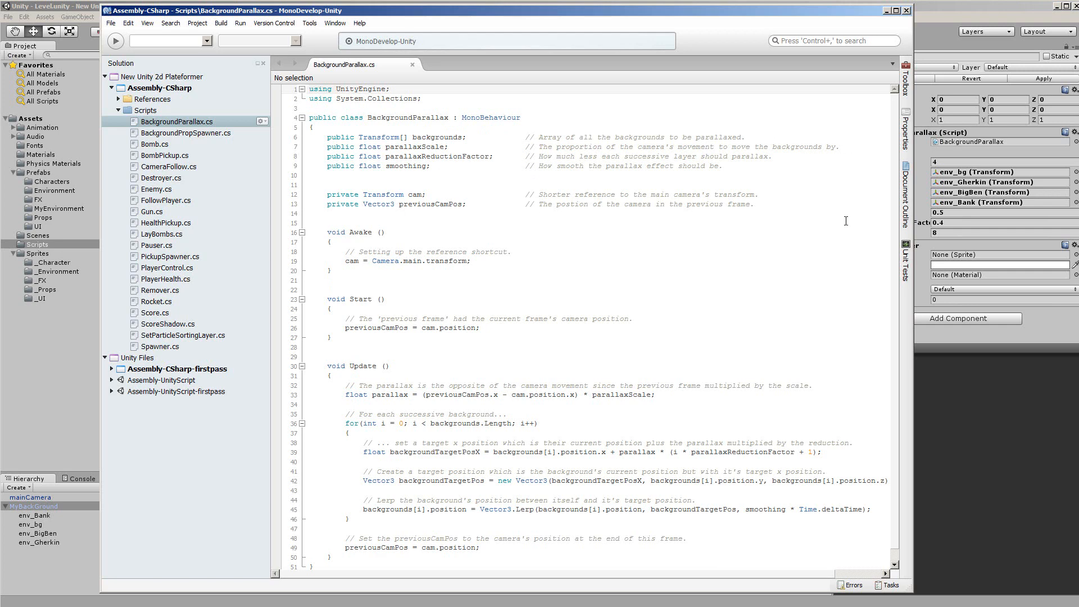
pyautogui.click(987, 440)
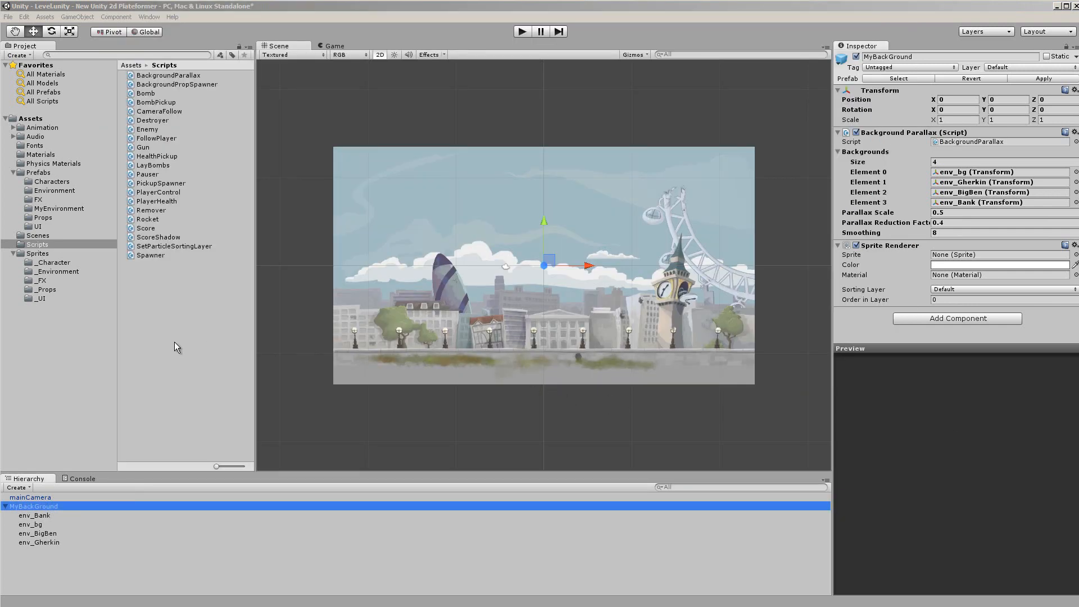
# - Set MyBackGround's Y position to 2 and check the framing in the mainCamera preview
pyautogui.click(26, 497)
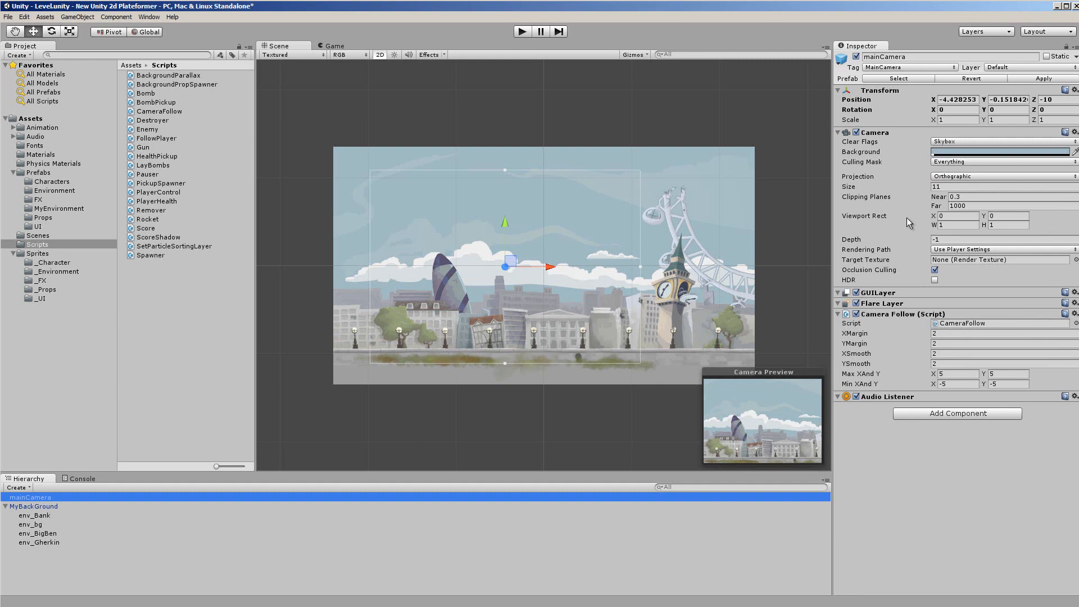
pyautogui.click(42, 507)
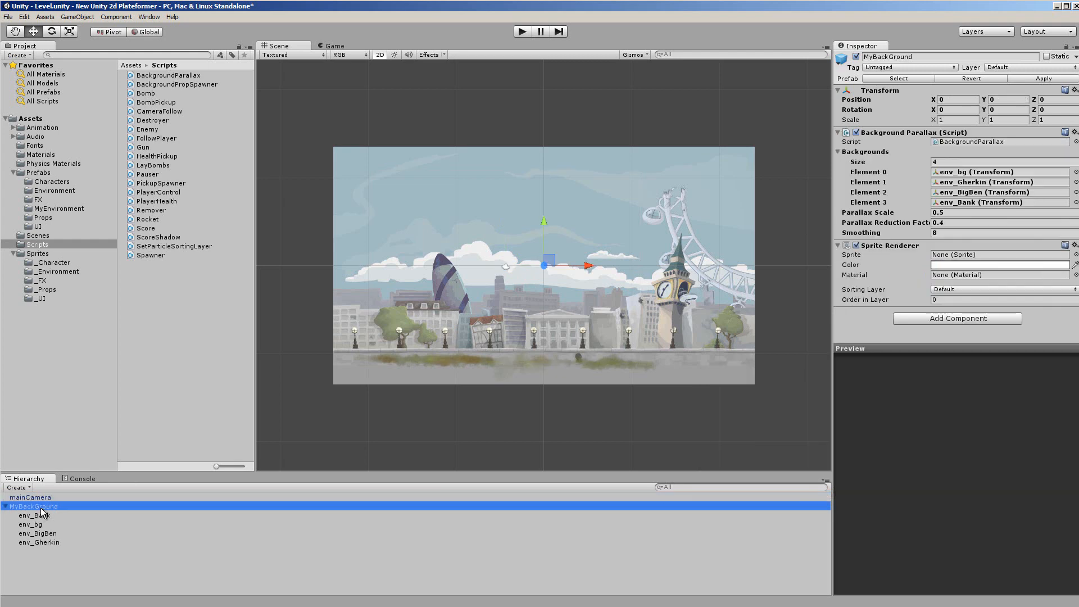
pyautogui.click(1003, 101)
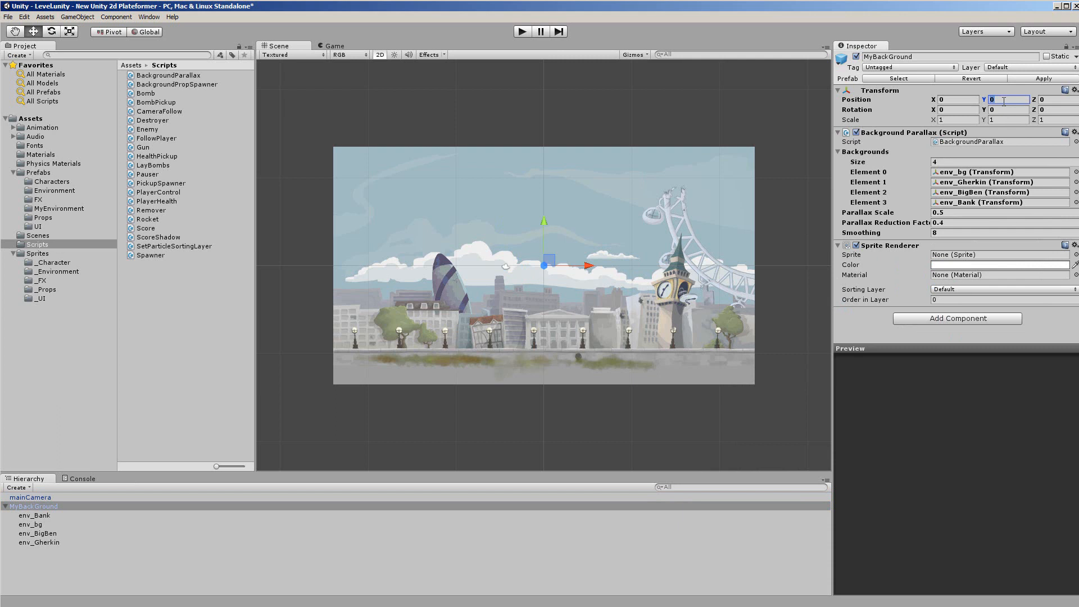
pyautogui.write('2')
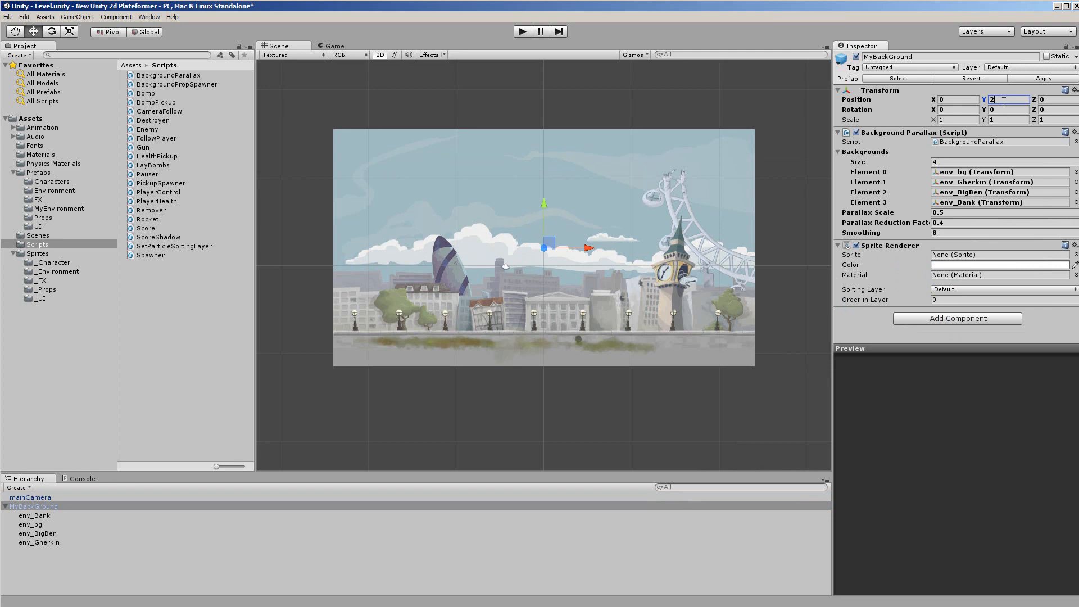
pyautogui.click(22, 499)
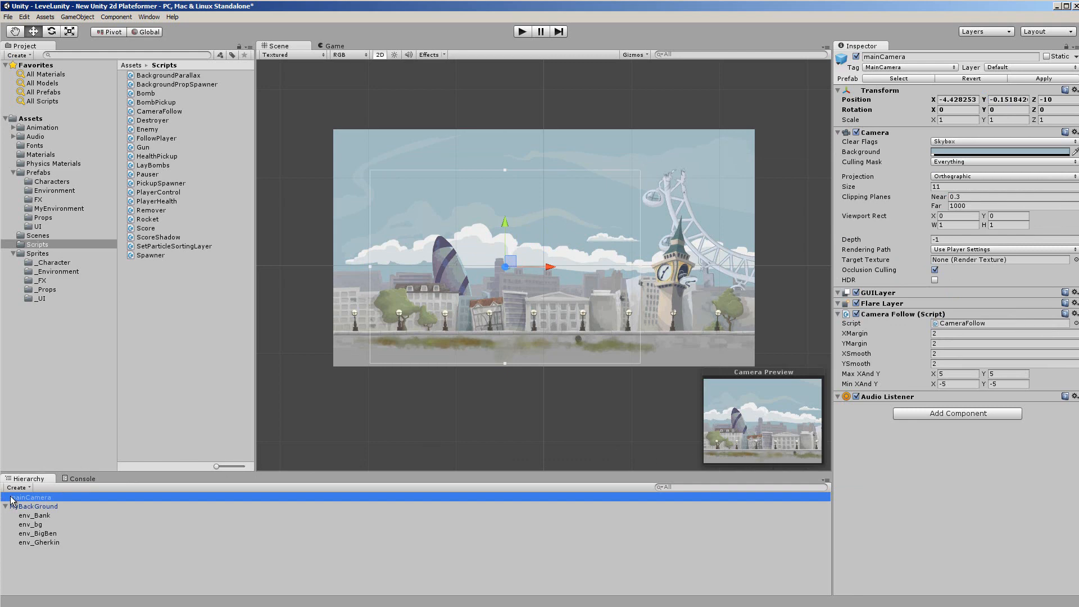
pyautogui.click(25, 508)
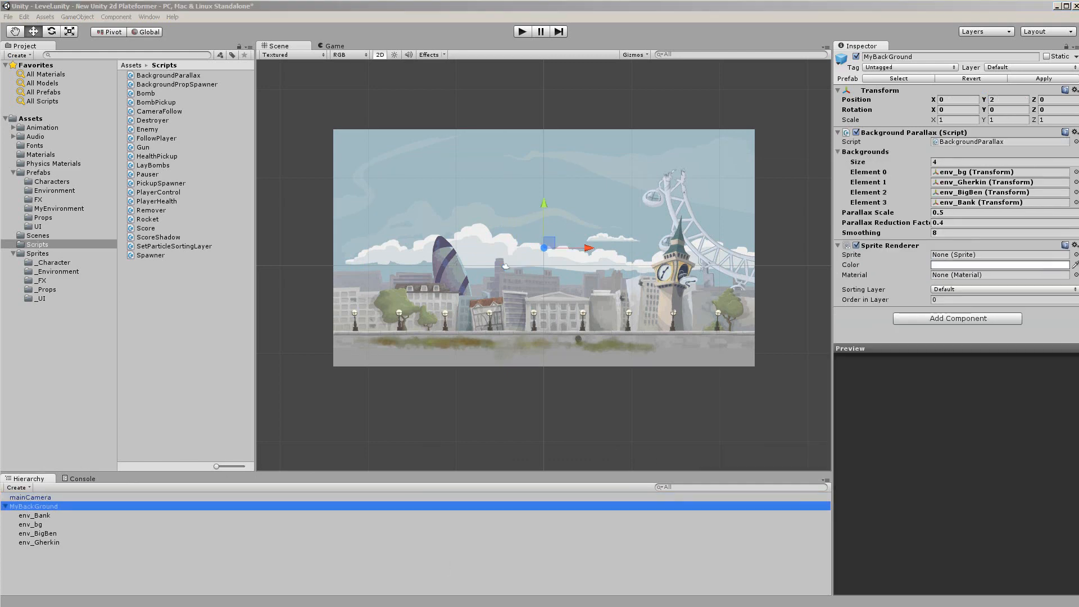
# - Add the env_RiverBase sprite as a child of MyBackGround, on the Background sorting layer with order in layer 9
pyautogui.click(56, 271)
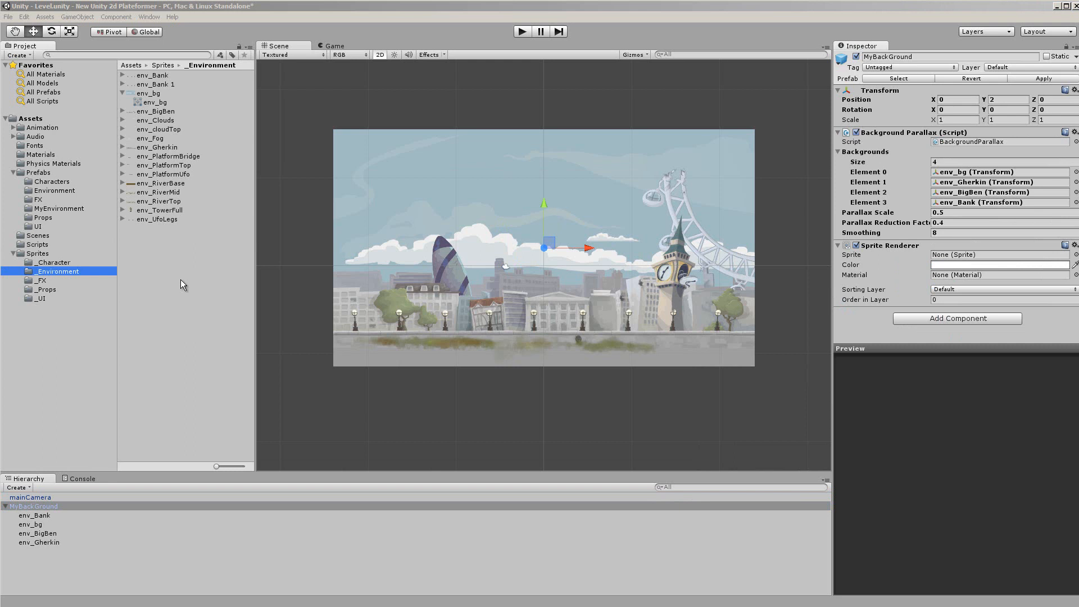
pyautogui.moveTo(161, 183); pyautogui.dragTo(57, 507)
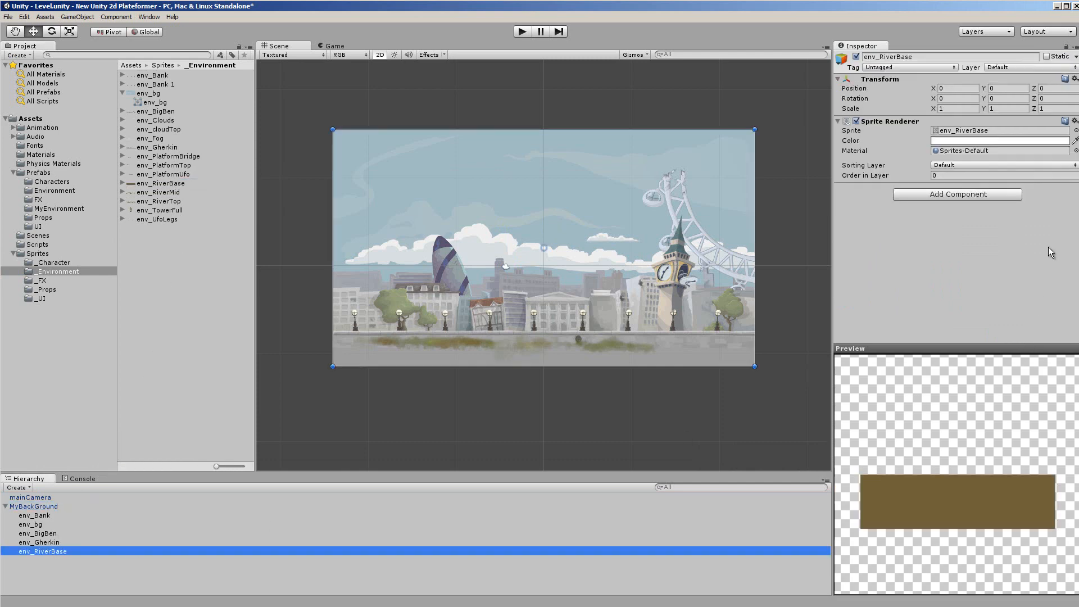
pyautogui.click(968, 165)
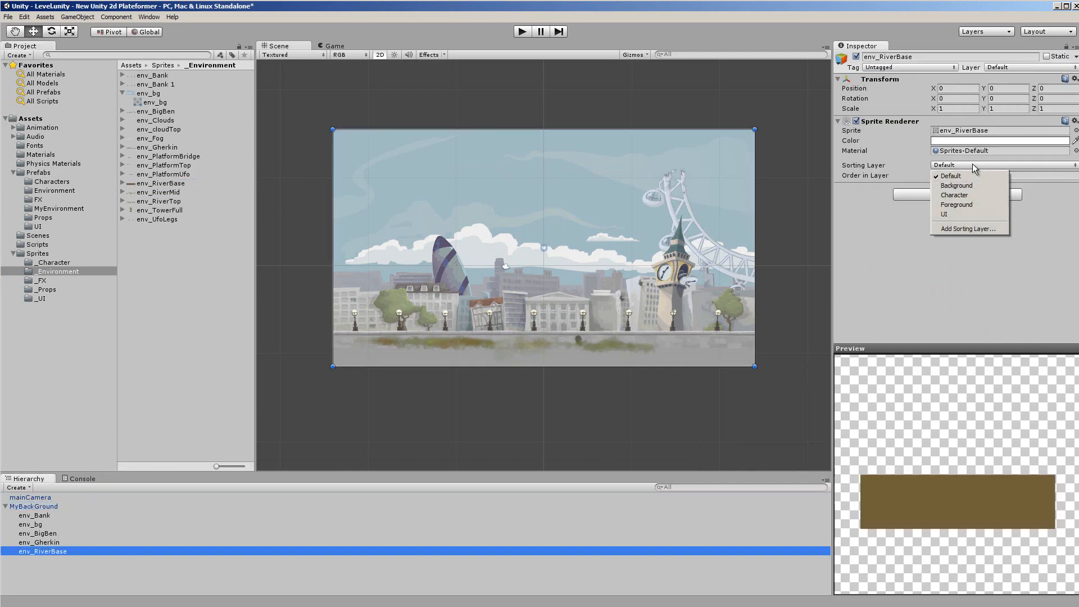
pyautogui.click(949, 186)
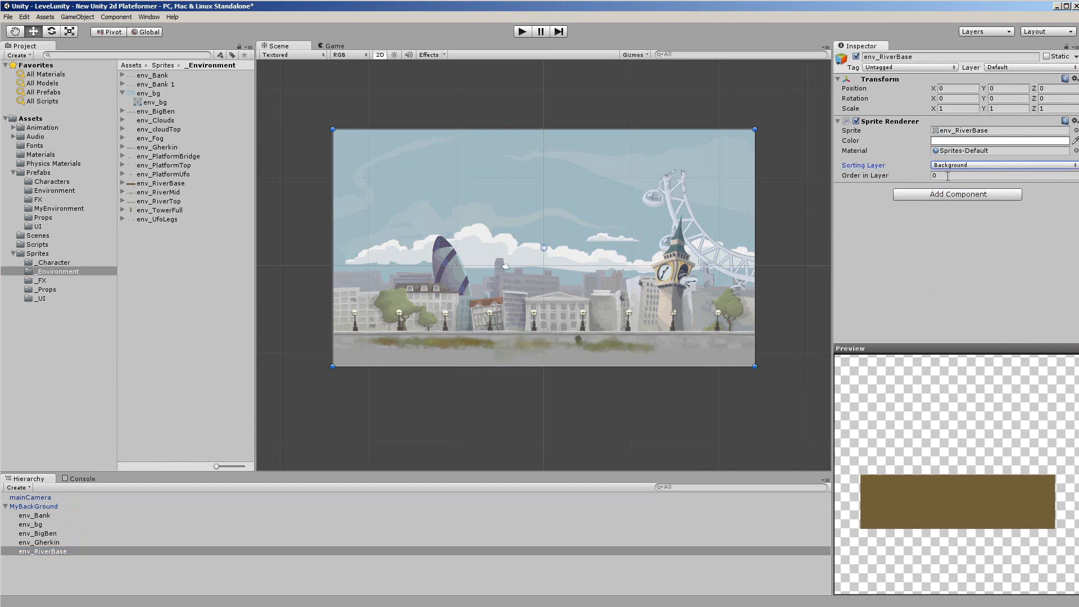
pyautogui.click(945, 176)
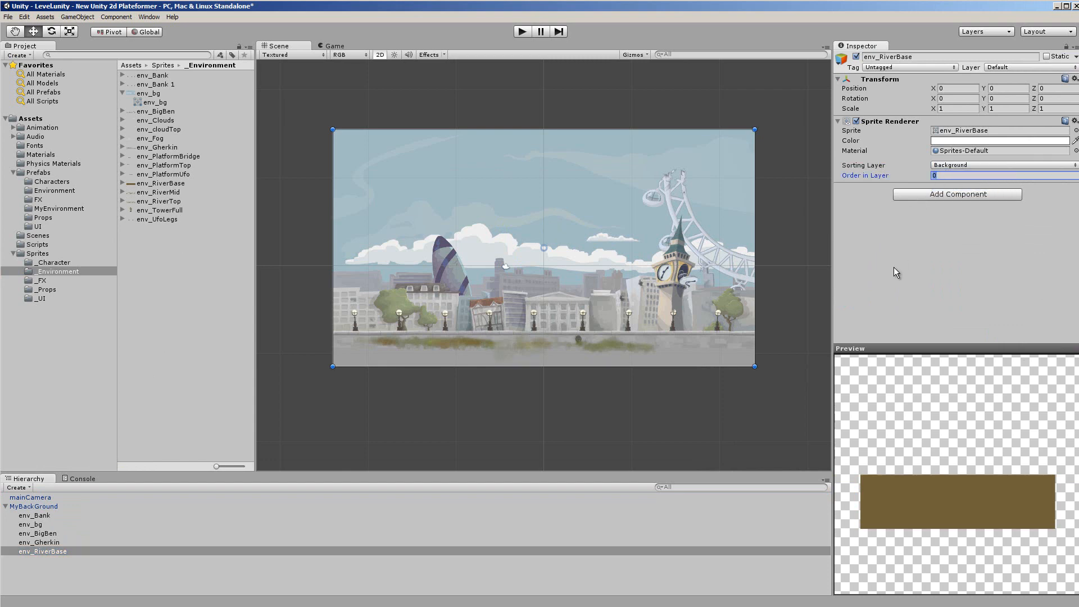
pyautogui.write('9')
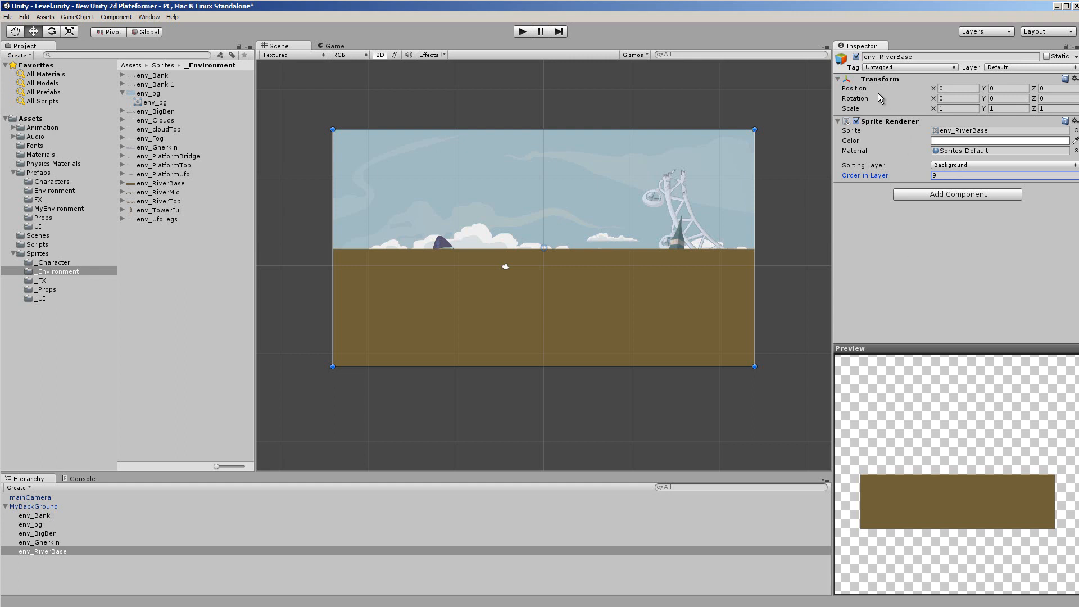
# - Set env_RiverBase's Y position to -11.2
pyautogui.click(1000, 88)
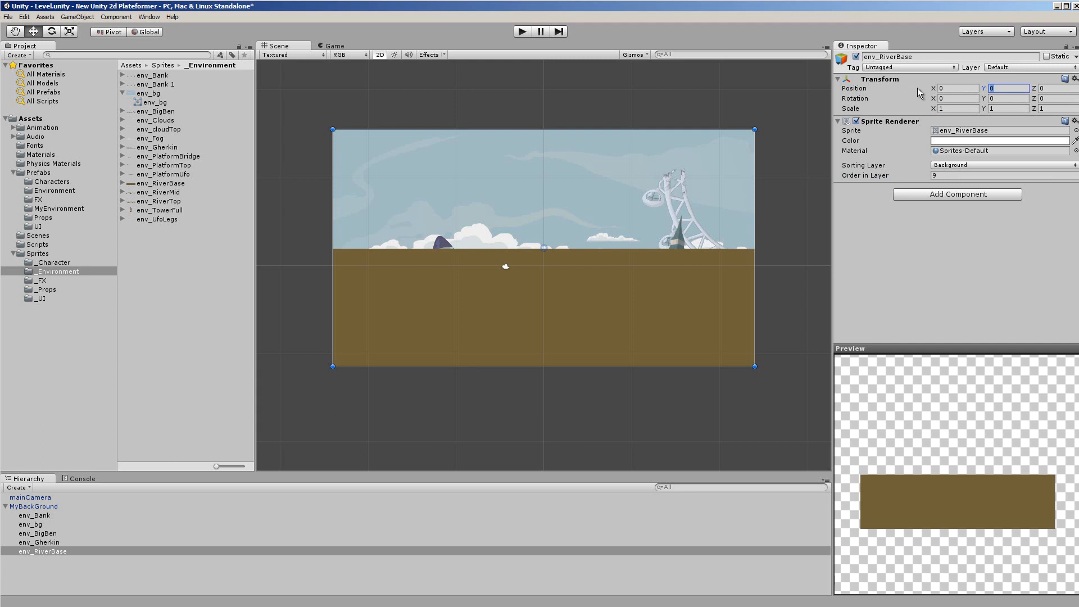
pyautogui.write('-11')
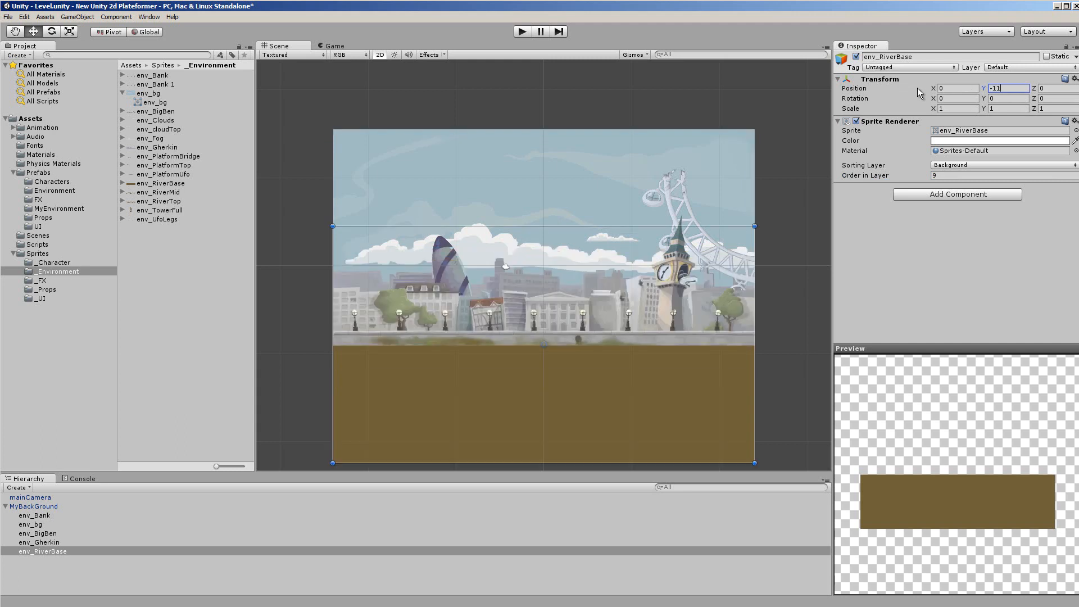
pyautogui.write('.2')
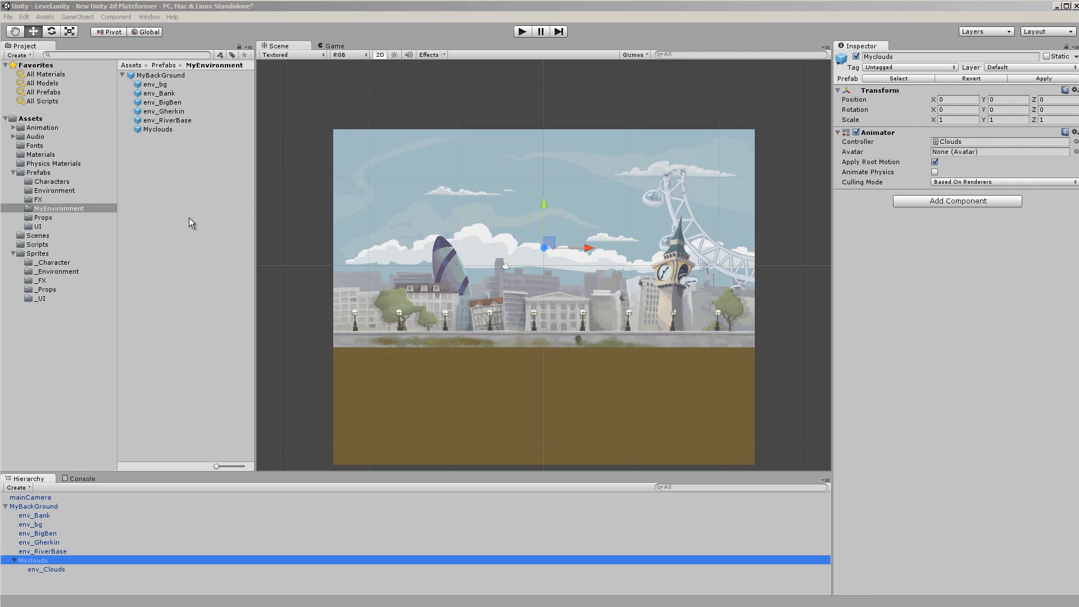
# - Examine the Myclouds prefab's Animator controller and culling mode options, and select its env_Clouds child
pyautogui.click(157, 129)
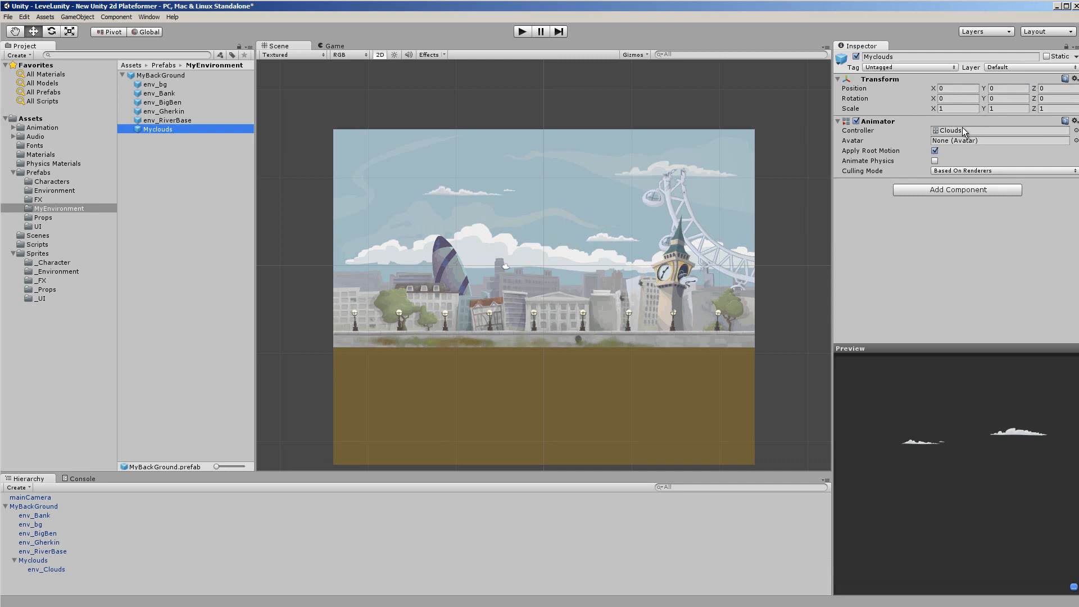
pyautogui.click(1076, 131)
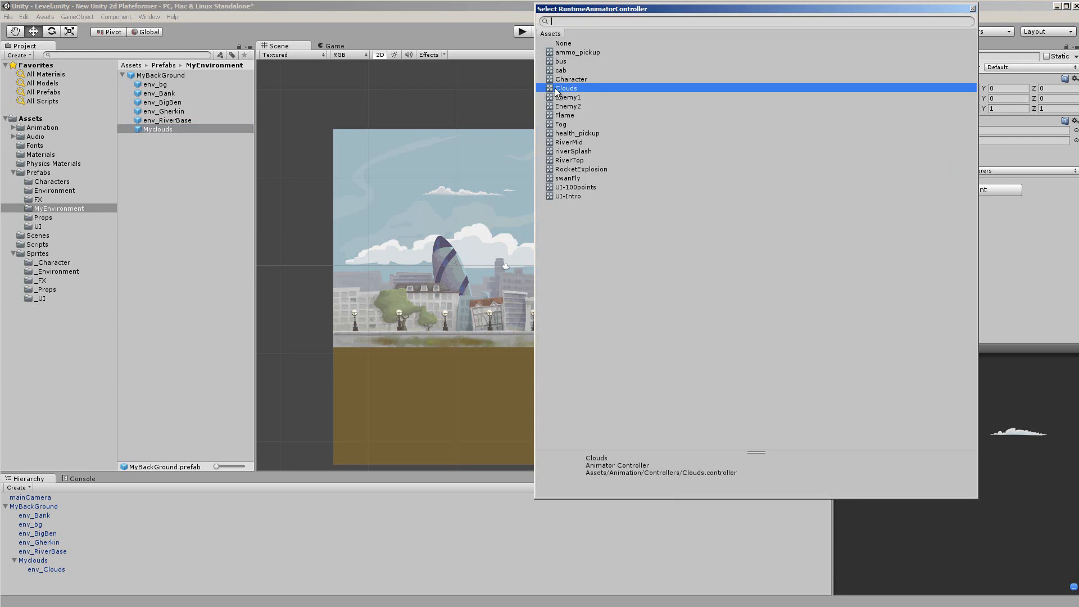
pyautogui.click(972, 8)
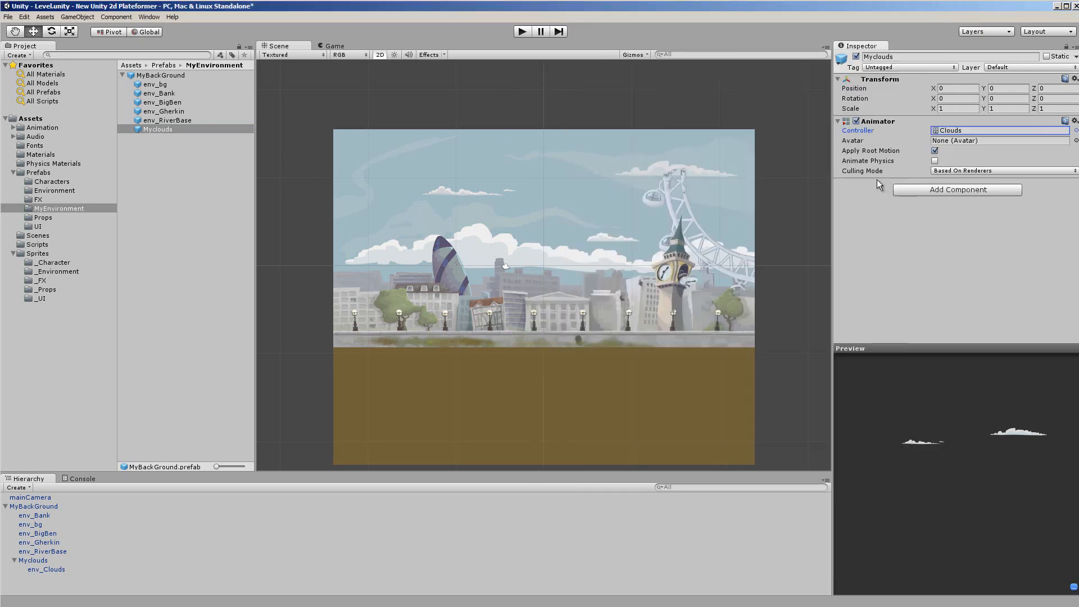
pyautogui.click(1007, 171)
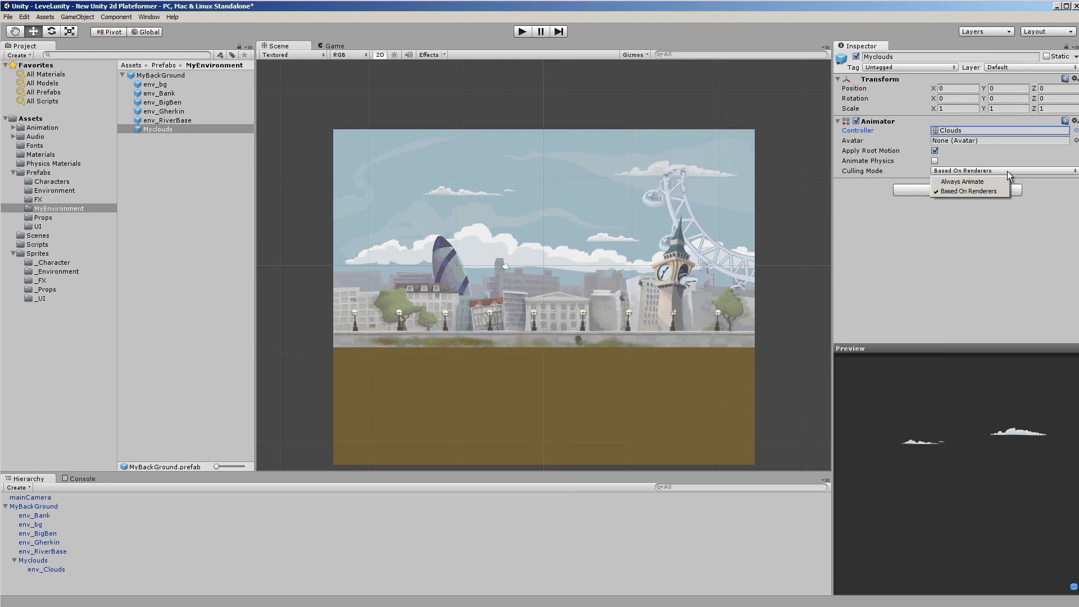
pyautogui.click(976, 192)
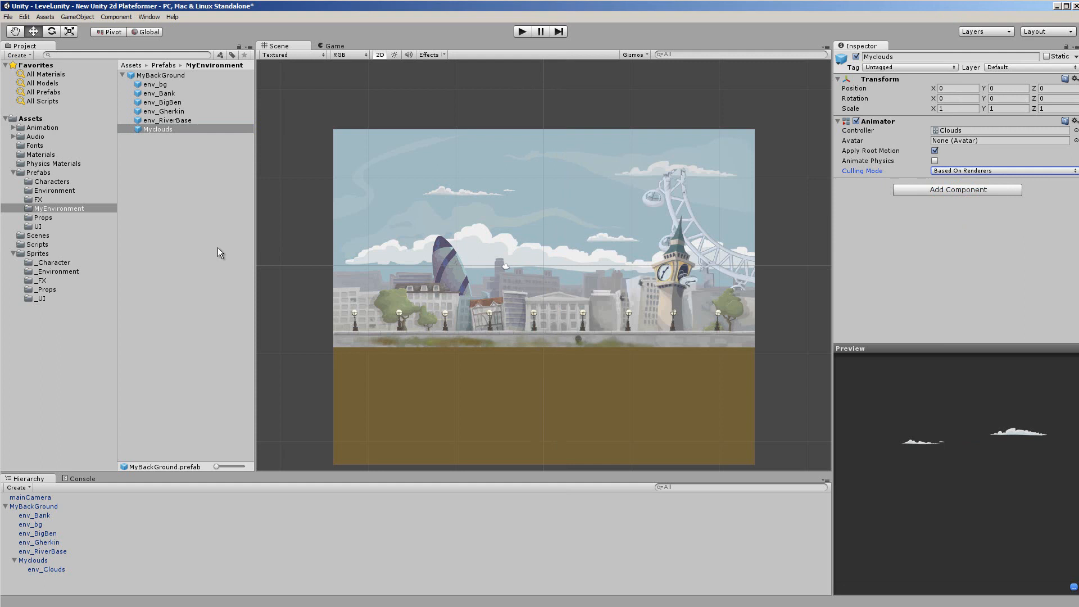
pyautogui.click(59, 570)
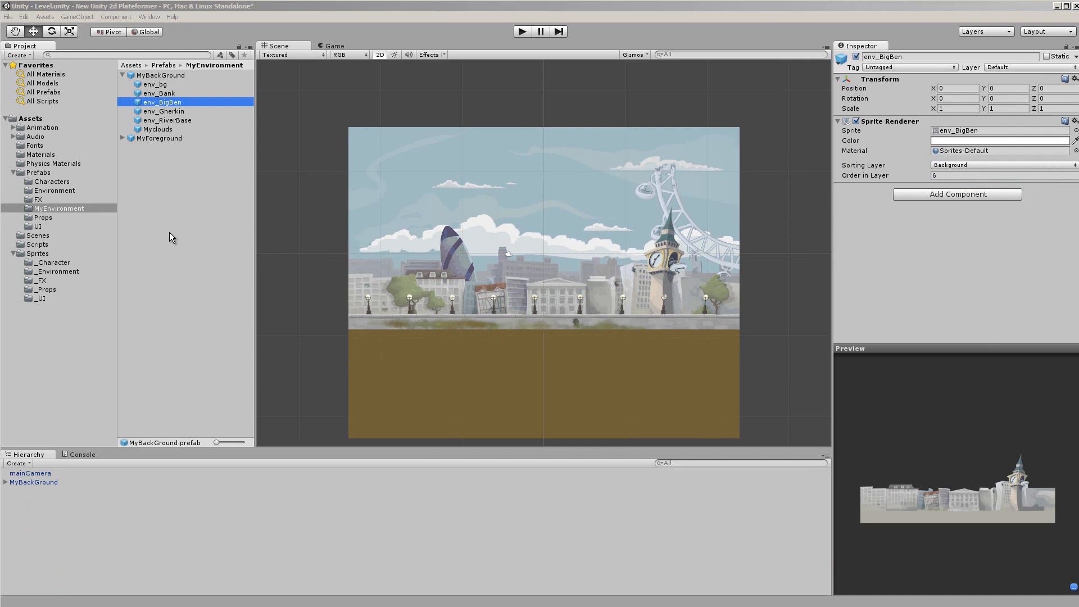
# - Examine the MyForeground prefab in the MyEnvironment folder
pyautogui.click(160, 139)
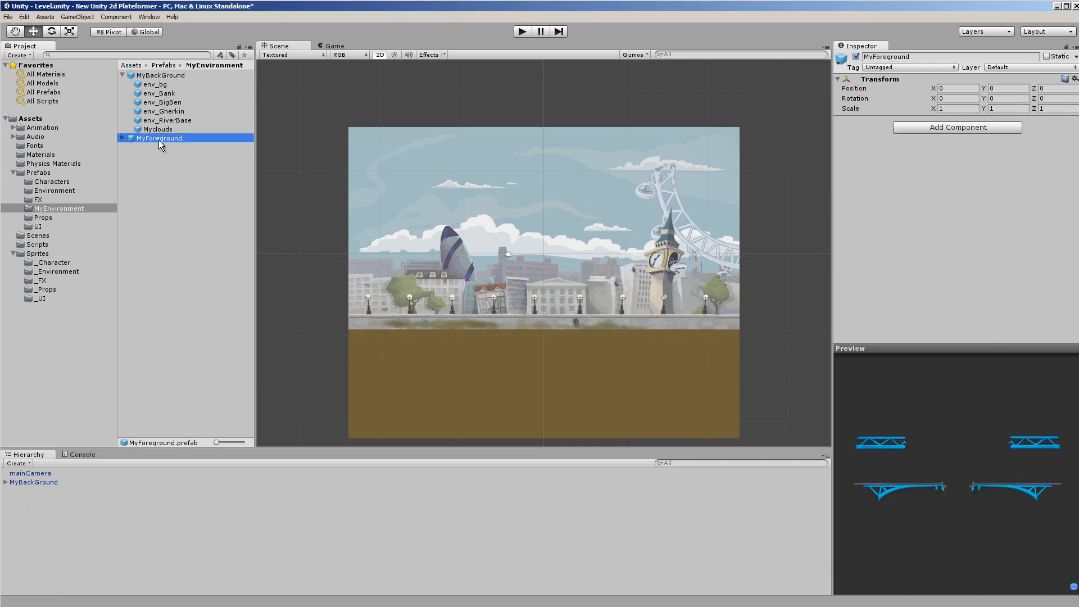
pyautogui.click(170, 183)
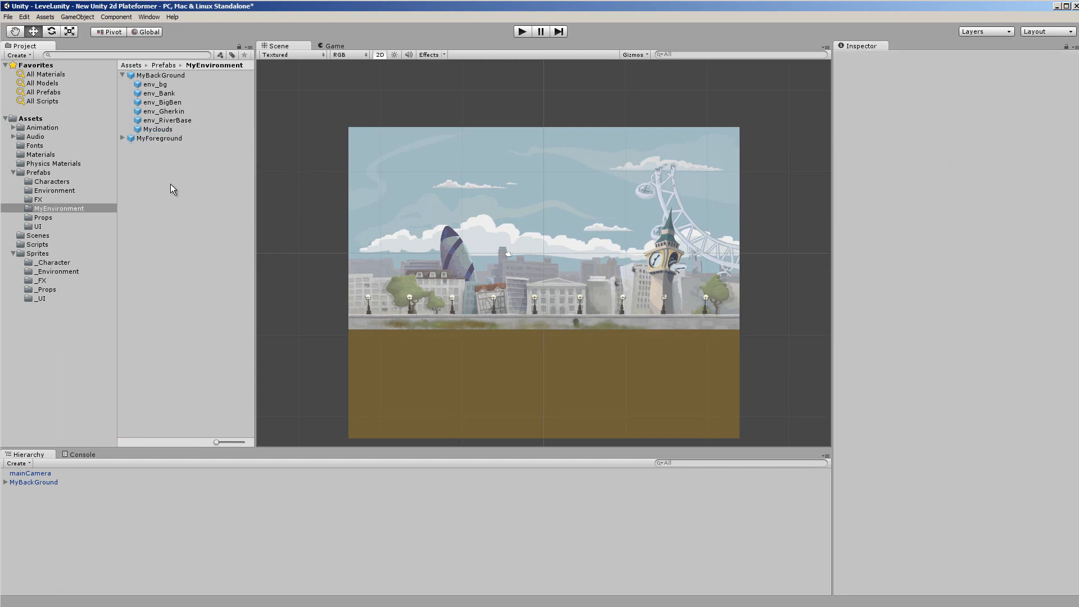